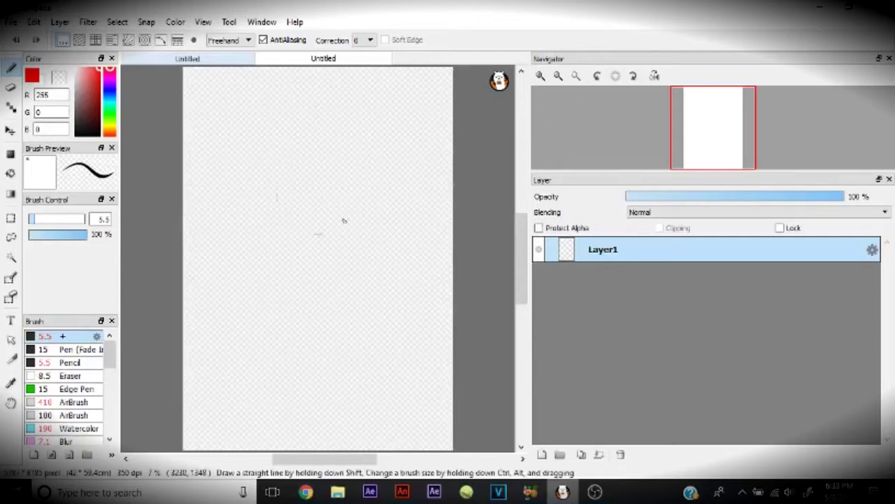
# Draw a thin red test stroke on Layer1 of the blank canvas.
pyautogui.moveTo(316, 234); pyautogui.dragTo(360, 227)
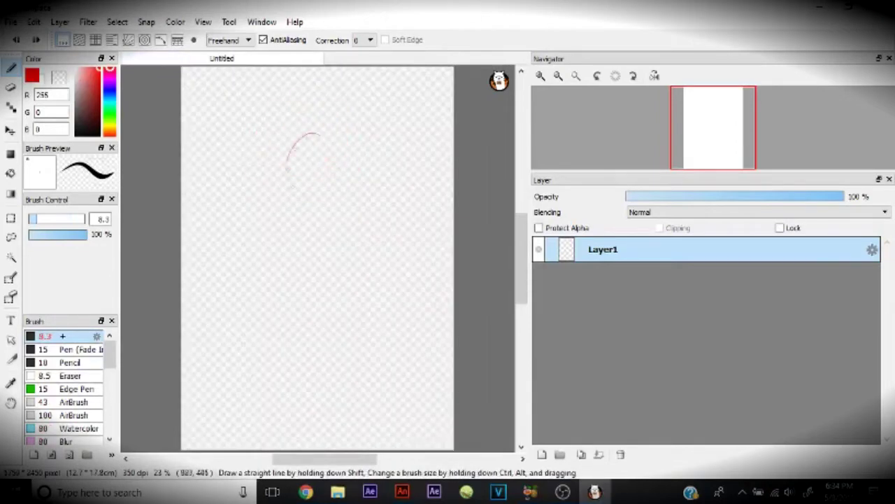
# Sketch red head and body circles, then scale them down with Ctrl+T.
pyautogui.moveTo(300, 150)
pyautogui.mouseDown()
pyautogui.moveTo(279, 203)
pyautogui.moveTo(301, 225)
pyautogui.moveTo(330, 178)
pyautogui.moveTo(276, 252)
pyautogui.moveTo(288, 242)
pyautogui.mouseUp()
pyautogui.scroll(-1, 289, 265)
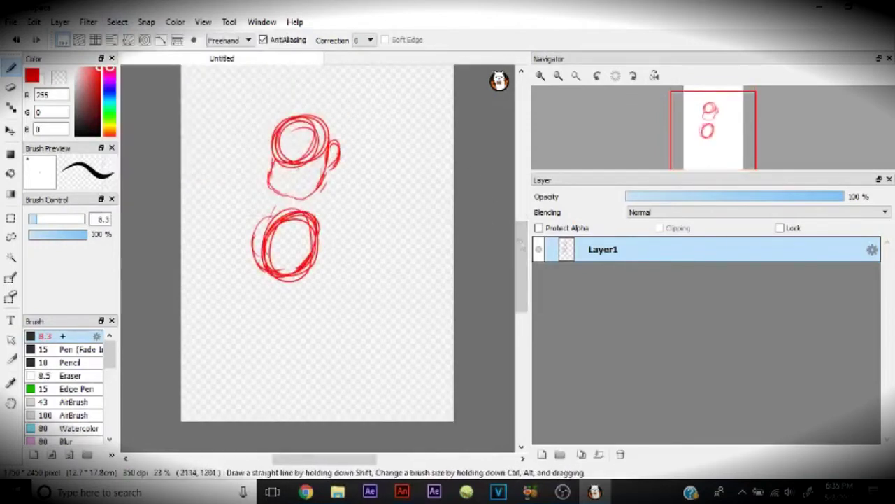
pyautogui.click(146, 22)
pyautogui.hotkey('ctrl', 't')
pyautogui.press('Return')
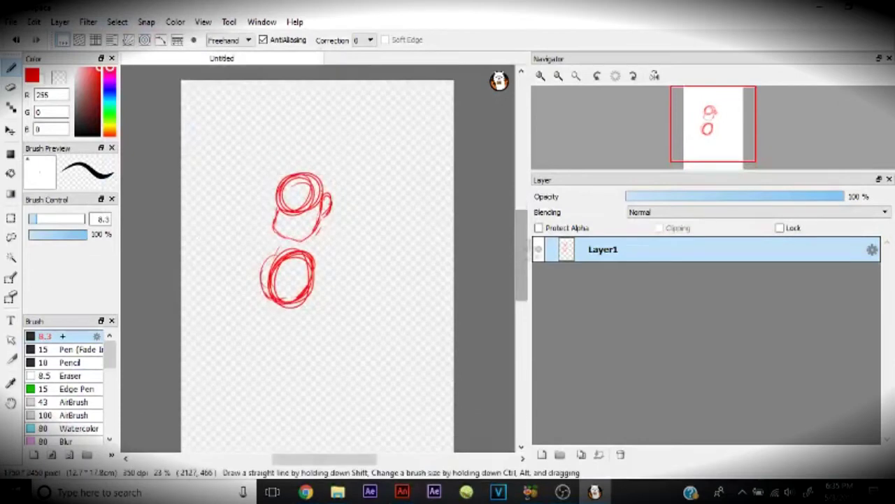
pyautogui.scroll(-3, 315, 279)
pyautogui.moveTo(312, 228)
pyautogui.mouseDown()
pyautogui.moveTo(293, 260)
pyautogui.moveTo(316, 230)
pyautogui.mouseUp()
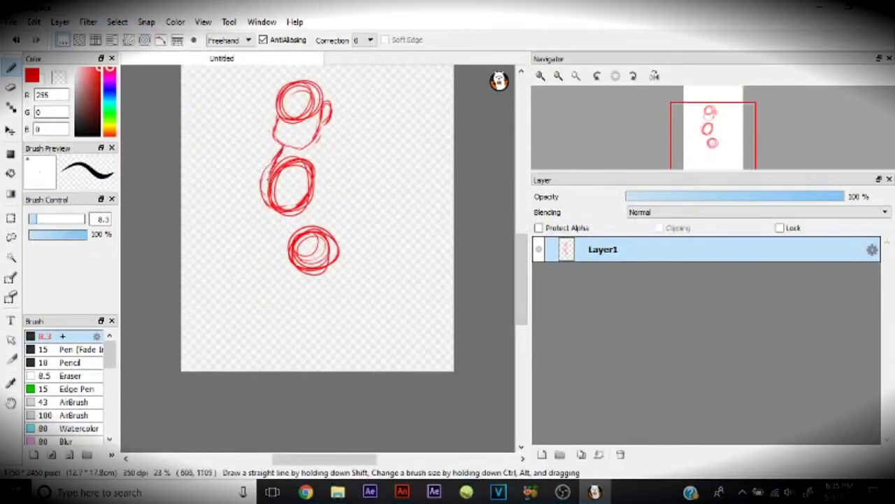
# Connect the chest circle to the hips and sketch both legs.
pyautogui.moveTo(265, 165)
pyautogui.mouseDown()
pyautogui.moveTo(274, 219)
pyautogui.moveTo(290, 266)
pyautogui.moveTo(286, 343)
pyautogui.moveTo(302, 371)
pyautogui.mouseUp()
pyautogui.moveTo(320, 243)
pyautogui.mouseDown()
pyautogui.moveTo(321, 321)
pyautogui.moveTo(331, 371)
pyautogui.mouseUp()
pyautogui.moveTo(316, 287); pyautogui.dragTo(319, 360)
pyautogui.moveTo(348, 263)
pyautogui.mouseDown()
pyautogui.moveTo(367, 372)
pyautogui.moveTo(330, 235)
pyautogui.moveTo(285, 182)
pyautogui.moveTo(346, 199)
pyautogui.moveTo(362, 249)
pyautogui.mouseUp()
pyautogui.scroll(1, 343, 294)
# Sketch the right arm's shoulder, elbow and forearm, and extend the torso's left side.
pyautogui.moveTo(330, 184); pyautogui.dragTo(328, 185)
pyautogui.moveTo(353, 237); pyautogui.dragTo(350, 238)
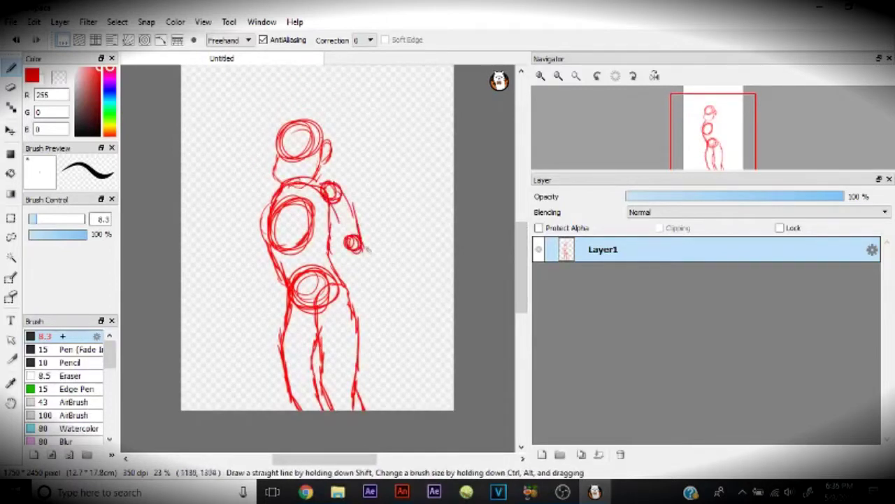
pyautogui.moveTo(336, 202)
pyautogui.mouseDown()
pyautogui.moveTo(346, 236)
pyautogui.moveTo(348, 208)
pyautogui.mouseUp()
pyautogui.moveTo(347, 246)
pyautogui.mouseDown()
pyautogui.moveTo(358, 287)
pyautogui.moveTo(369, 287)
pyautogui.mouseUp()
pyautogui.moveTo(349, 269); pyautogui.dragTo(358, 300)
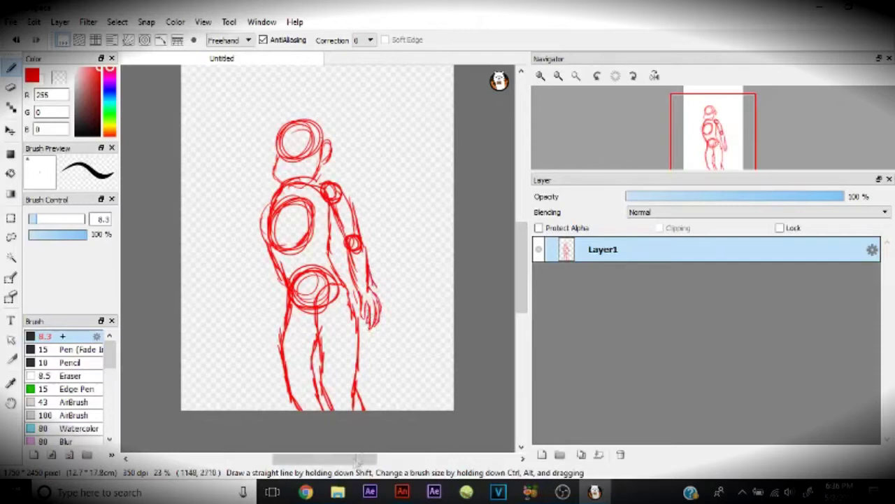
pyautogui.hscroll(-3, 378, 283)
pyautogui.moveTo(326, 220); pyautogui.dragTo(316, 305)
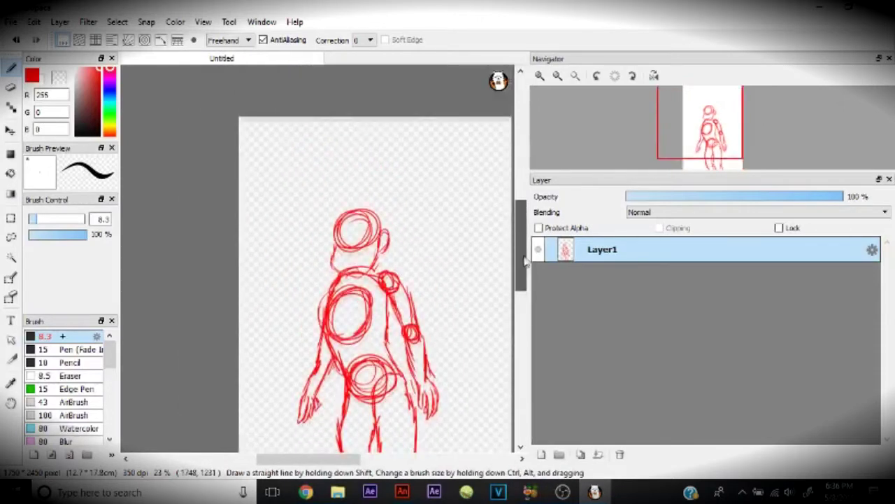
pyautogui.scroll(3, 314, 322)
# Lasso the sketched head and move it upward with Transform.
pyautogui.click(11, 238)
pyautogui.moveTo(308, 276)
pyautogui.mouseDown()
pyautogui.moveTo(363, 183)
pyautogui.moveTo(308, 280)
pyautogui.mouseUp()
pyautogui.click(117, 22)
pyautogui.click(167, 160)
pyautogui.moveTo(414, 182); pyautogui.dragTo(412, 155)
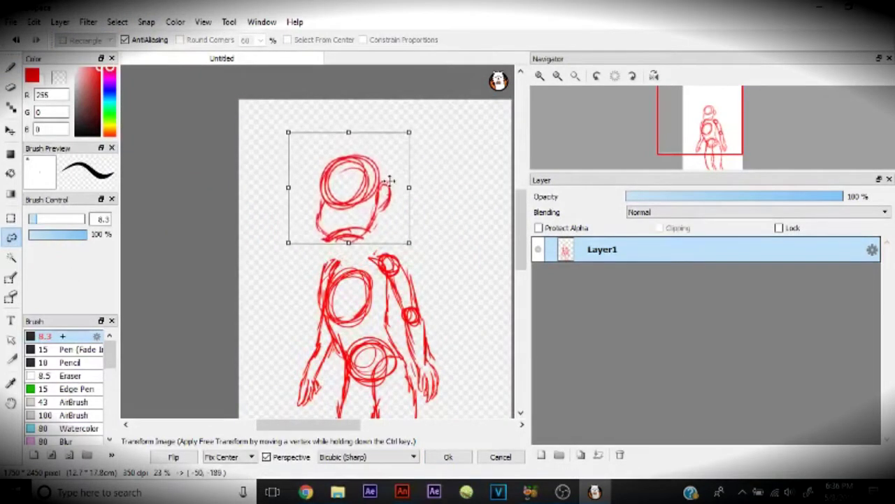
pyautogui.scroll(-3, 409, 209)
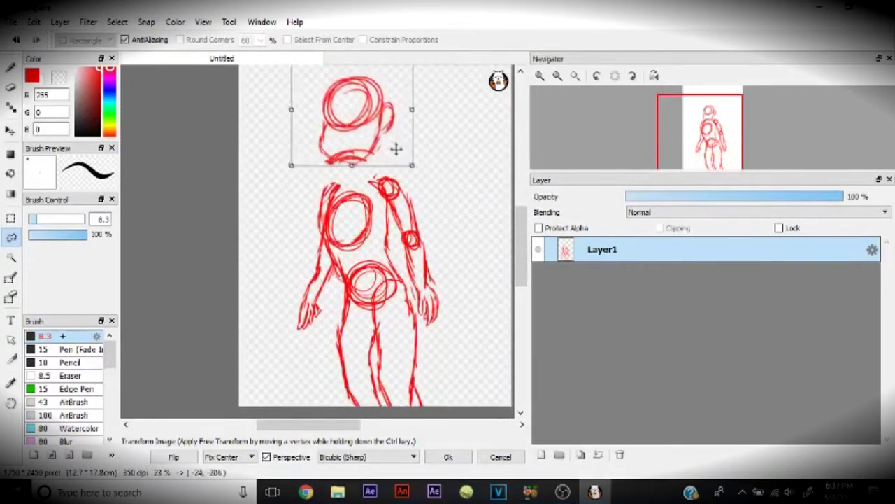
pyautogui.click(448, 456)
# Add neck lines, a chest-to-hip centre line, a chest arc and more leg strokes.
pyautogui.press('b')
pyautogui.moveTo(328, 186); pyautogui.dragTo(392, 208)
pyautogui.moveTo(370, 172); pyautogui.dragTo(350, 249)
pyautogui.moveTo(347, 202); pyautogui.dragTo(372, 319)
pyautogui.moveTo(356, 233); pyautogui.dragTo(329, 254)
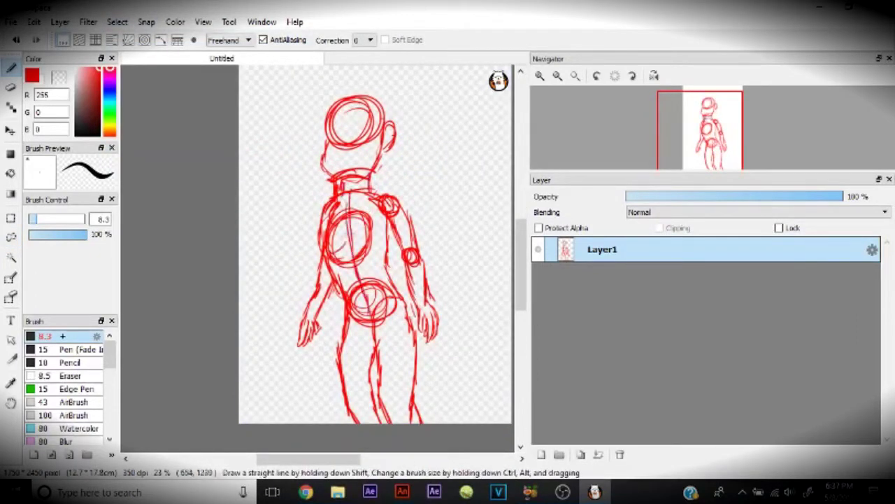
pyautogui.moveTo(354, 299); pyautogui.dragTo(339, 382)
pyautogui.moveTo(340, 338); pyautogui.dragTo(358, 423)
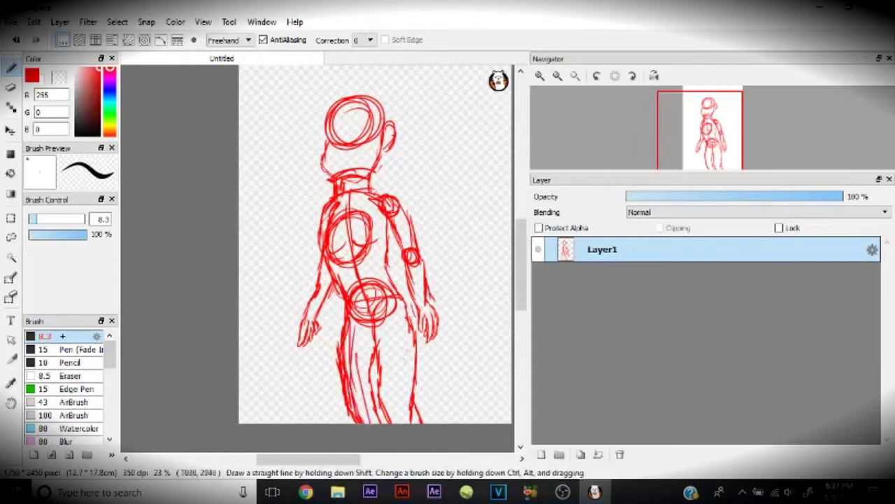
pyautogui.moveTo(350, 320); pyautogui.dragTo(370, 423)
# Erase stray lower leg lines and redraw short strokes on the legs.
pyautogui.press('e')
pyautogui.moveTo(378, 367); pyautogui.dragTo(375, 420)
pyautogui.moveTo(375, 346); pyautogui.dragTo(383, 428)
pyautogui.moveTo(413, 378); pyautogui.dragTo(392, 427)
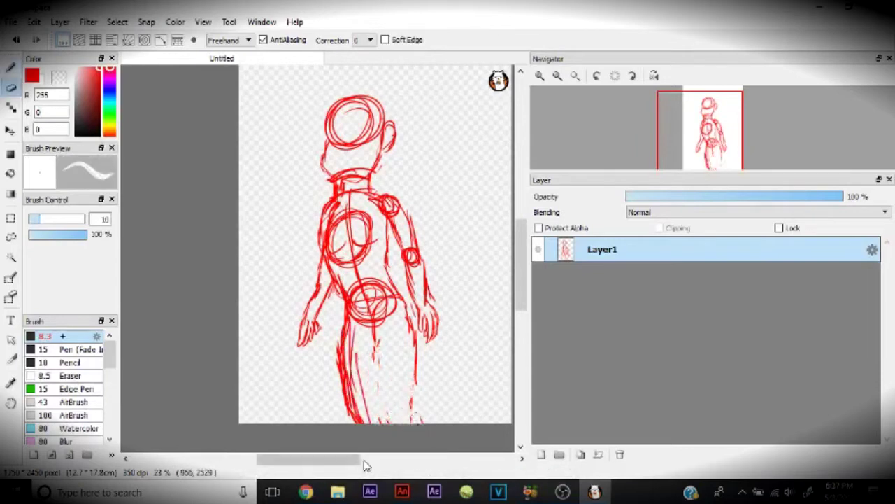
pyautogui.press('b')
pyautogui.moveTo(418, 371); pyautogui.dragTo(420, 423)
pyautogui.moveTo(375, 334); pyautogui.dragTo(371, 424)
pyautogui.scroll(2, 376, 259)
# On a new layer, trace the head circle, face centre line, jaw and chin in blue.
pyautogui.click(541, 454)
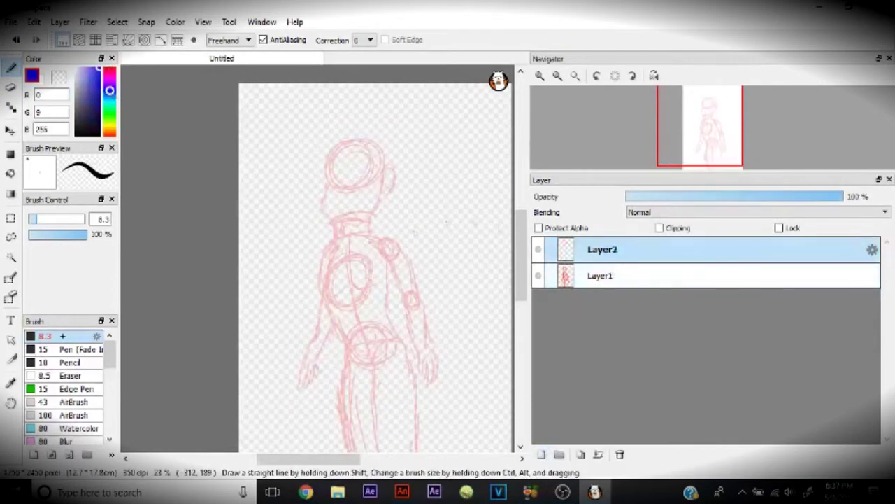
pyautogui.scroll(2, 284, 309)
pyautogui.moveTo(349, 98)
pyautogui.mouseDown()
pyautogui.moveTo(333, 146)
pyautogui.moveTo(360, 200)
pyautogui.mouseUp()
pyautogui.moveTo(330, 148)
pyautogui.mouseDown()
pyautogui.moveTo(327, 182)
pyautogui.moveTo(370, 210)
pyautogui.moveTo(402, 173)
pyautogui.mouseUp()
pyautogui.moveTo(407, 138); pyautogui.dragTo(392, 193)
pyautogui.hotkey('ctrl', 'z')
pyautogui.hotkey('ctrl', 'z')
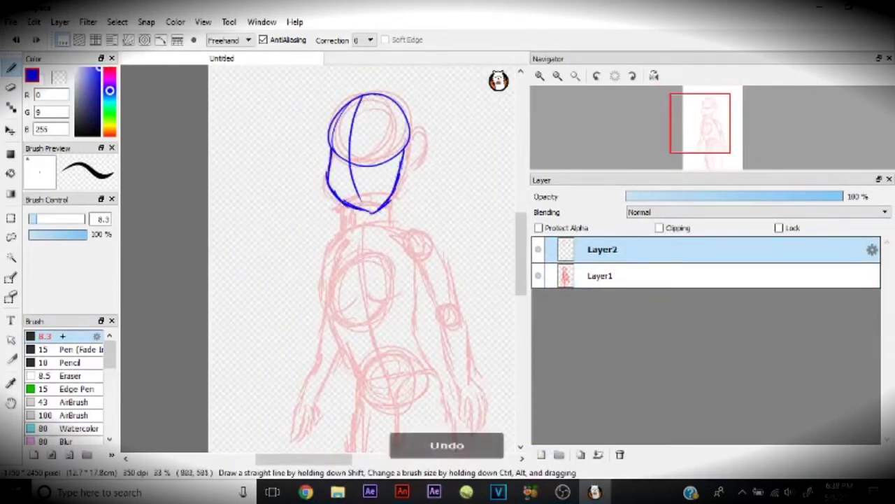
pyautogui.moveTo(407, 152); pyautogui.dragTo(378, 211)
pyautogui.moveTo(412, 132)
pyautogui.mouseDown()
pyautogui.moveTo(419, 162)
pyautogui.moveTo(404, 176)
pyautogui.moveTo(408, 166)
pyautogui.mouseUp()
pyautogui.hotkey('ctrl', 'z')
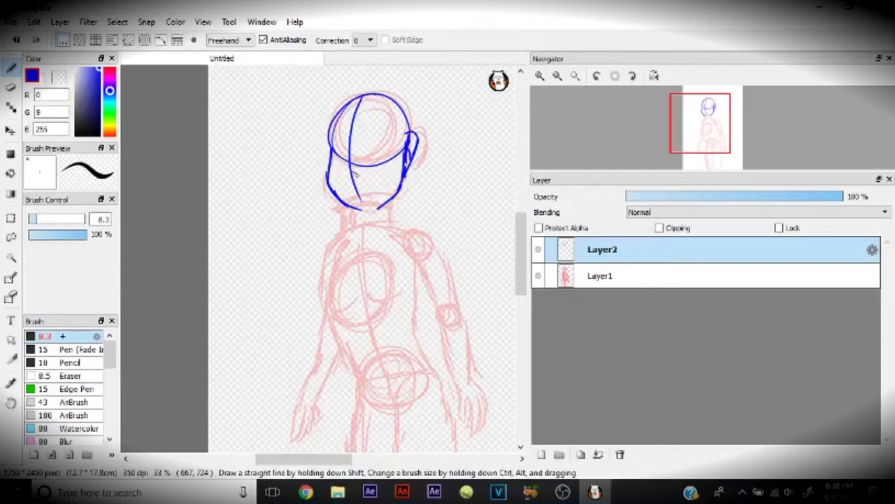
# Trace the neck and torso lines in blue, undoing a misplaced stroke.
pyautogui.scroll(-3, 354, 173)
pyautogui.moveTo(357, 118); pyautogui.dragTo(358, 139)
pyautogui.moveTo(381, 115); pyautogui.dragTo(382, 139)
pyautogui.moveTo(356, 142)
pyautogui.mouseDown()
pyautogui.moveTo(327, 163)
pyautogui.moveTo(333, 226)
pyautogui.moveTo(357, 272)
pyautogui.moveTo(359, 334)
pyautogui.mouseUp()
pyautogui.scroll(-1, 358, 294)
pyautogui.moveTo(358, 257)
pyautogui.mouseDown()
pyautogui.moveTo(364, 419)
pyautogui.moveTo(363, 389)
pyautogui.moveTo(382, 417)
pyautogui.mouseUp()
pyautogui.hotkey('ctrl', 'z')
# Outline the left body line and the right hip and thigh down to the canvas bottom.
pyautogui.moveTo(393, 259)
pyautogui.mouseDown()
pyautogui.moveTo(391, 290)
pyautogui.moveTo(412, 417)
pyautogui.mouseUp()
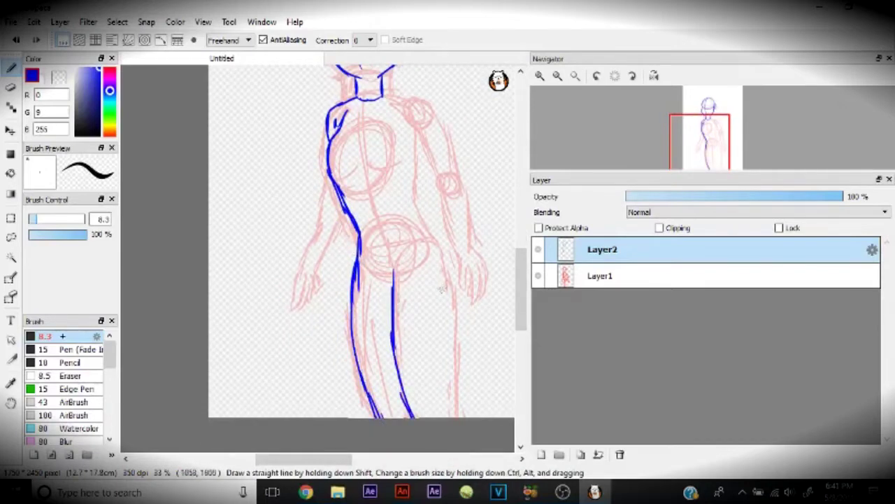
pyautogui.hotkey('ctrl', 'z')
pyautogui.moveTo(440, 245)
pyautogui.mouseDown()
pyautogui.moveTo(451, 311)
pyautogui.moveTo(459, 307)
pyautogui.mouseUp()
pyautogui.moveTo(457, 293); pyautogui.dragTo(456, 381)
pyautogui.hotkey('ctrl', 'z')
pyautogui.moveTo(455, 268); pyautogui.dragTo(443, 348)
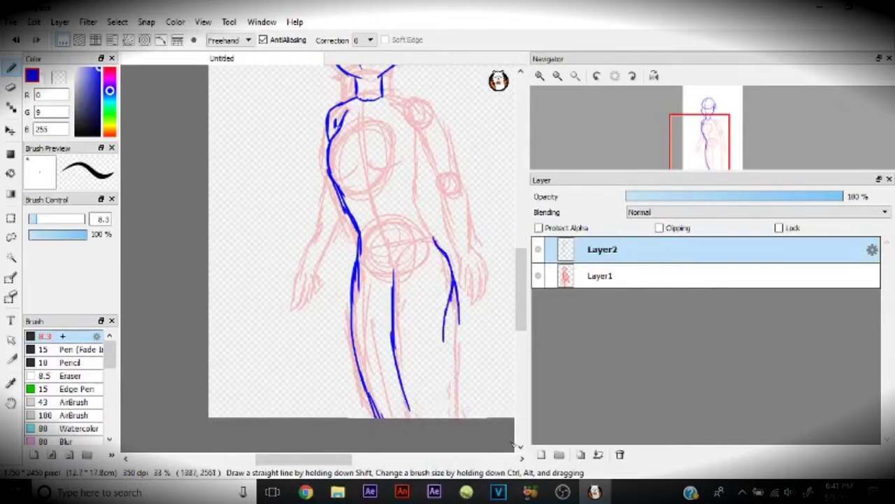
pyautogui.moveTo(455, 291); pyautogui.dragTo(443, 417)
# Outline the shoulder, right arm and inner and outer forearm lines in blue.
pyautogui.scroll(2, 421, 255)
pyautogui.moveTo(418, 267)
pyautogui.mouseDown()
pyautogui.moveTo(435, 329)
pyautogui.moveTo(417, 216)
pyautogui.moveTo(371, 237)
pyautogui.mouseUp()
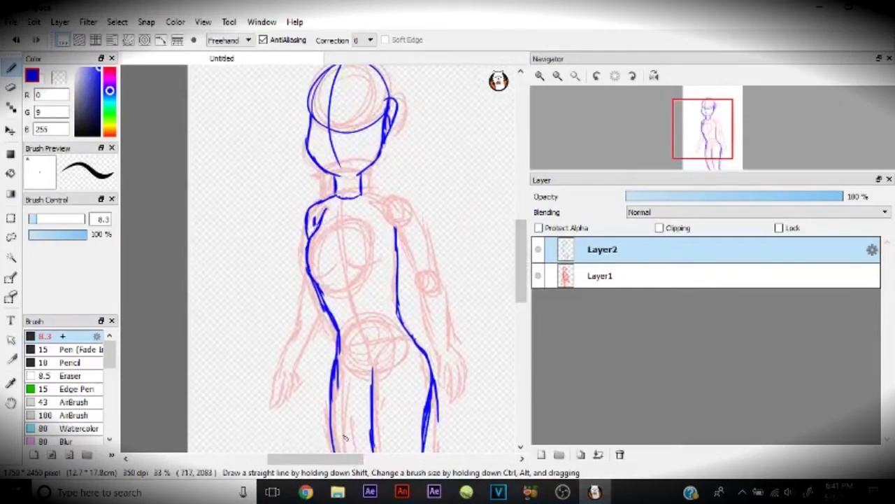
pyautogui.moveTo(361, 195); pyautogui.dragTo(398, 190)
pyautogui.moveTo(420, 234)
pyautogui.mouseDown()
pyautogui.moveTo(434, 271)
pyautogui.moveTo(420, 277)
pyautogui.mouseUp()
pyautogui.hotkey('ctrl', '+')
pyautogui.moveTo(322, 459); pyautogui.dragTo(354, 459)
pyautogui.scroll(-3, 353, 350)
pyautogui.moveTo(342, 155); pyautogui.dragTo(388, 318)
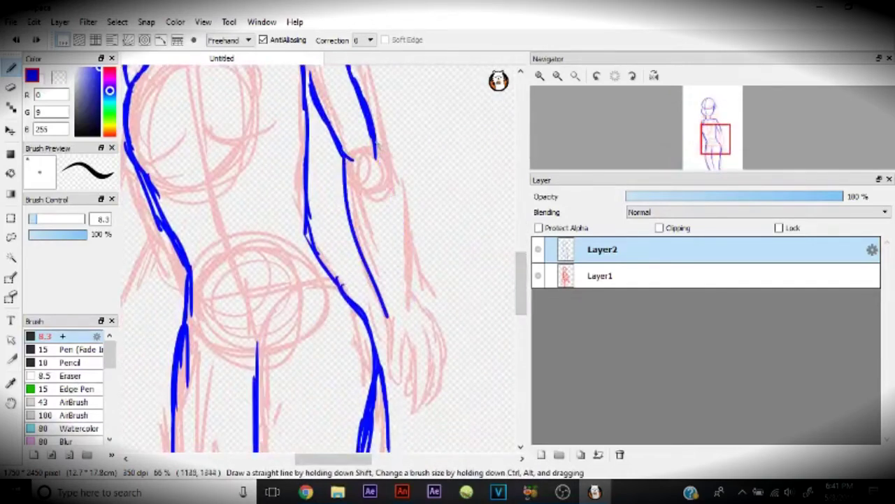
pyautogui.moveTo(371, 146); pyautogui.dragTo(409, 314)
pyautogui.moveTo(521, 279); pyautogui.dragTo(526, 308)
pyautogui.moveTo(390, 197); pyautogui.dragTo(384, 235)
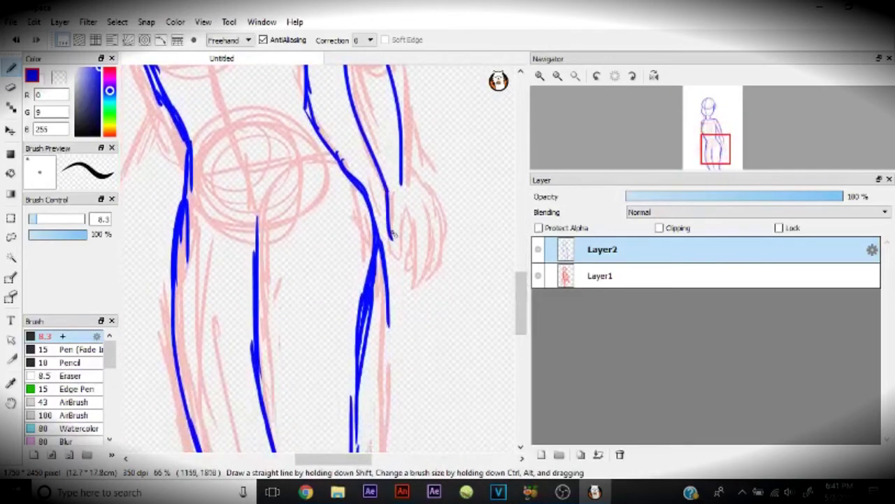
# Outline the right hand and its contour up along the forearm.
pyautogui.moveTo(401, 205)
pyautogui.mouseDown()
pyautogui.moveTo(411, 287)
pyautogui.moveTo(413, 201)
pyautogui.mouseUp()
pyautogui.moveTo(417, 282)
pyautogui.mouseDown()
pyautogui.moveTo(435, 214)
pyautogui.moveTo(423, 195)
pyautogui.mouseUp()
pyautogui.moveTo(437, 272); pyautogui.dragTo(423, 197)
pyautogui.moveTo(423, 197)
pyautogui.mouseDown()
pyautogui.moveTo(405, 180)
pyautogui.moveTo(396, 97)
pyautogui.mouseUp()
pyautogui.moveTo(428, 150); pyautogui.dragTo(409, 280)
pyautogui.scroll(4, 409, 280)
pyautogui.moveTo(369, 144); pyautogui.dragTo(402, 208)
pyautogui.moveTo(386, 168); pyautogui.dragTo(418, 333)
# Erase leftover hand strokes and the old outer arm contour.
pyautogui.press('e')
pyautogui.moveTo(406, 280)
pyautogui.mouseDown()
pyautogui.moveTo(409, 315)
pyautogui.moveTo(396, 213)
pyautogui.mouseUp()
pyautogui.scroll(-2, 523, 261)
pyautogui.scroll(1, 524, 261)
pyautogui.moveTo(315, 183)
pyautogui.mouseDown()
pyautogui.moveTo(346, 227)
pyautogui.moveTo(381, 311)
pyautogui.moveTo(361, 254)
pyautogui.moveTo(375, 315)
pyautogui.mouseUp()
pyautogui.press('b')
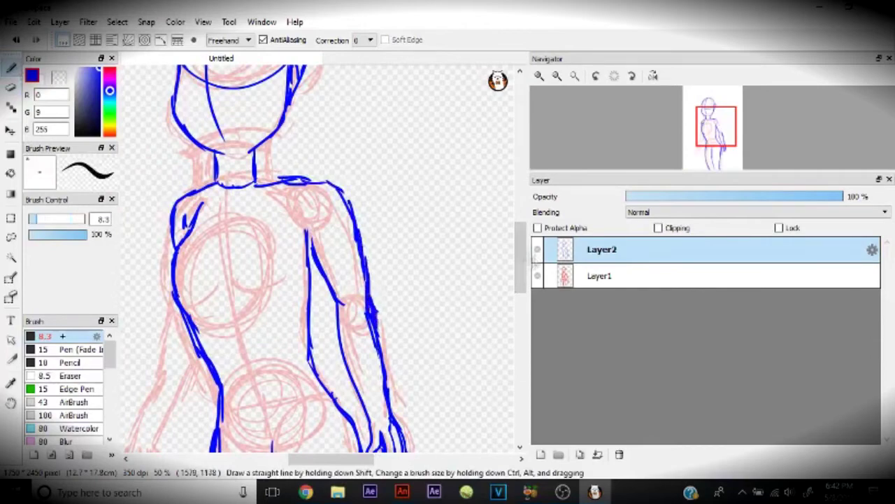
# Try lines on the left torso and hip, undo them, and zoom to 100%.
pyautogui.scroll(-4, 350, 210)
pyautogui.moveTo(354, 189)
pyautogui.mouseDown()
pyautogui.moveTo(379, 227)
pyautogui.moveTo(349, 211)
pyautogui.mouseUp()
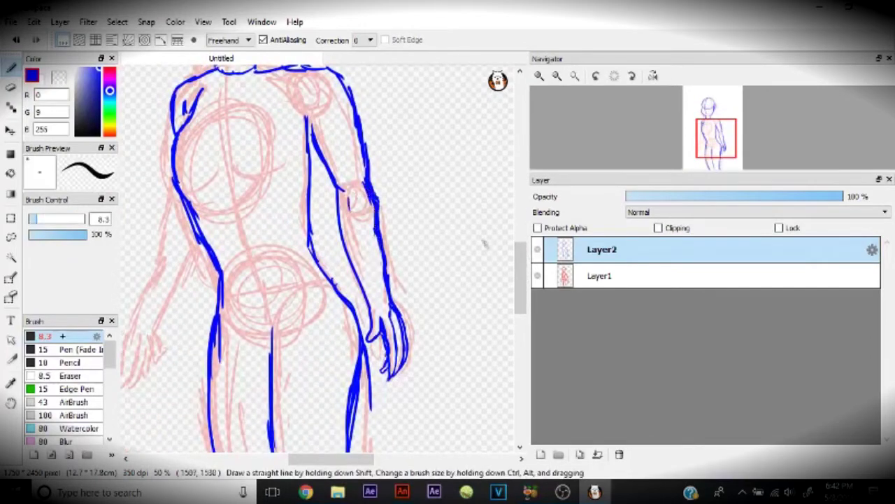
pyautogui.moveTo(234, 162)
pyautogui.mouseDown()
pyautogui.moveTo(254, 188)
pyautogui.moveTo(287, 130)
pyautogui.mouseUp()
pyautogui.scroll(-2, 286, 130)
pyautogui.moveTo(175, 190); pyautogui.dragTo(168, 194)
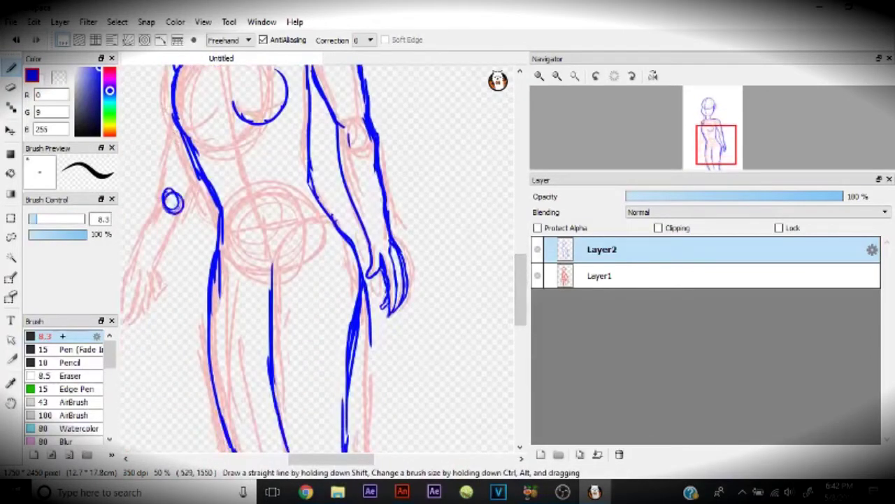
pyautogui.hotkey('ctrl', 'z')
pyautogui.moveTo(179, 130)
pyautogui.mouseDown()
pyautogui.moveTo(196, 218)
pyautogui.moveTo(184, 313)
pyautogui.mouseUp()
pyautogui.hotkey('ctrl', 'z')
pyautogui.hotkey('ctrl', '+')
pyautogui.hotkey('ctrl', '+')
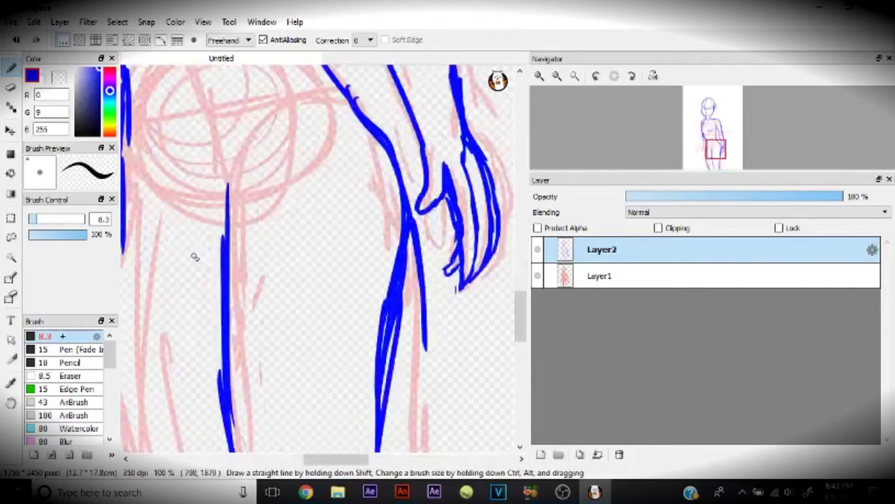
pyautogui.hscroll(-5, 196, 258)
# Draw the left hand in blue with wrist loop, fingers and thumb.
pyautogui.moveTo(353, 286)
pyautogui.mouseDown()
pyautogui.moveTo(340, 302)
pyautogui.moveTo(314, 389)
pyautogui.moveTo(339, 352)
pyautogui.mouseUp()
pyautogui.moveTo(355, 305); pyautogui.dragTo(328, 370)
pyautogui.moveTo(348, 322)
pyautogui.mouseDown()
pyautogui.moveTo(321, 381)
pyautogui.moveTo(346, 366)
pyautogui.mouseUp()
pyautogui.moveTo(378, 288)
pyautogui.mouseDown()
pyautogui.moveTo(360, 319)
pyautogui.moveTo(378, 338)
pyautogui.mouseUp()
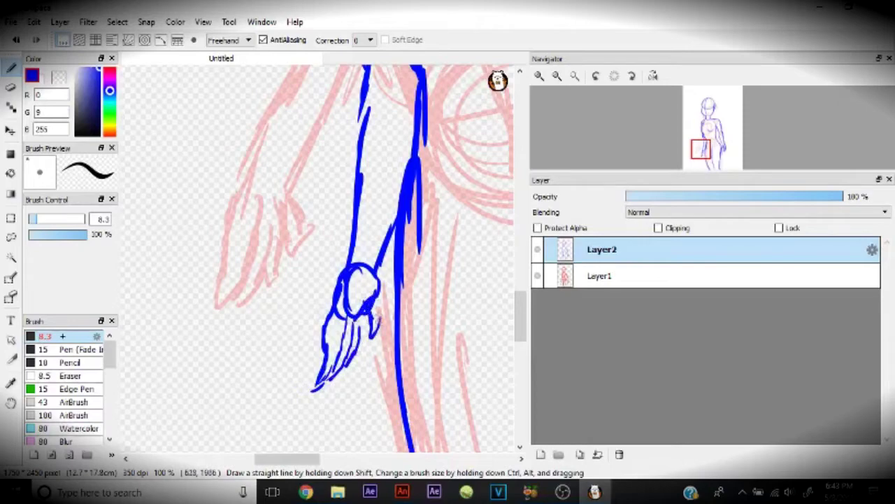
pyautogui.hotkey('ctrl', 'z')
pyautogui.hotkey('ctrl', 'z')
pyautogui.moveTo(374, 299); pyautogui.dragTo(383, 336)
pyautogui.moveTo(378, 265)
pyautogui.mouseDown()
pyautogui.moveTo(380, 329)
pyautogui.moveTo(348, 327)
pyautogui.moveTo(340, 363)
pyautogui.mouseUp()
pyautogui.scroll(-5, 349, 315)
pyautogui.scroll(4, 350, 280)
pyautogui.scroll(-2, 350, 280)
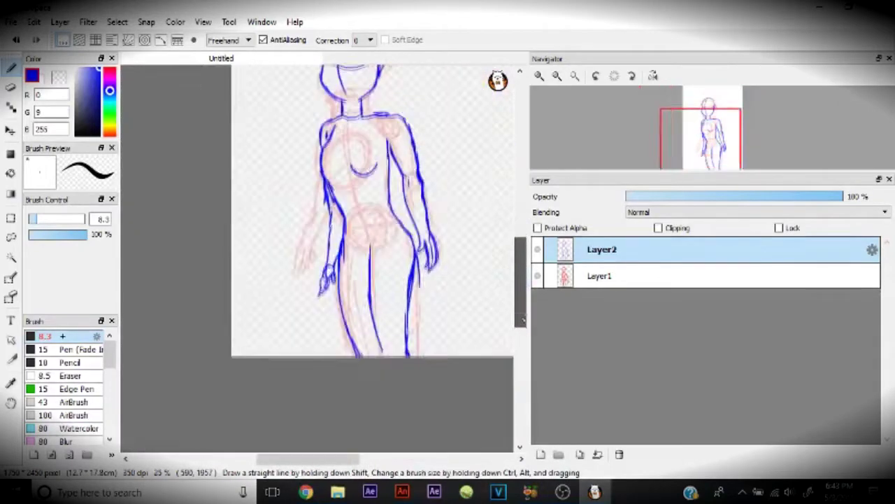
pyautogui.scroll(2, 522, 245)
# Add a third layer and sketch hair strokes over the head, neck and shoulders.
pyautogui.click(540, 454)
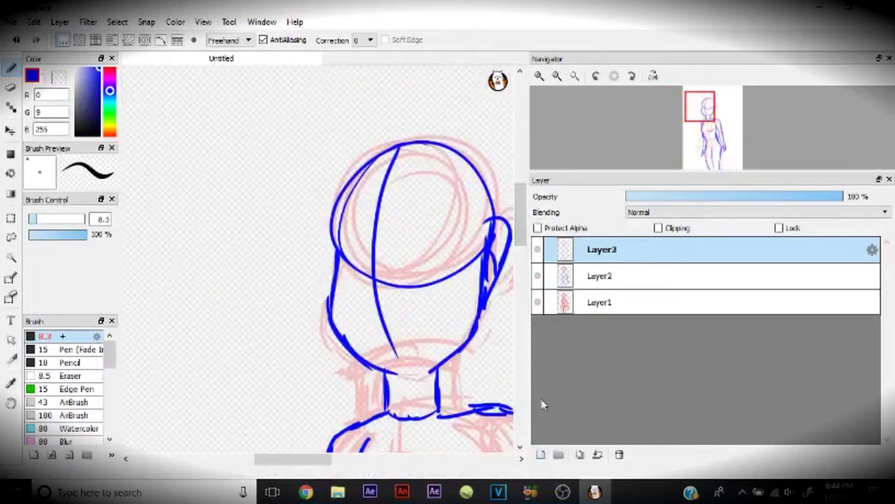
pyautogui.moveTo(329, 176)
pyautogui.mouseDown()
pyautogui.moveTo(392, 208)
pyautogui.moveTo(458, 173)
pyautogui.moveTo(321, 231)
pyautogui.mouseUp()
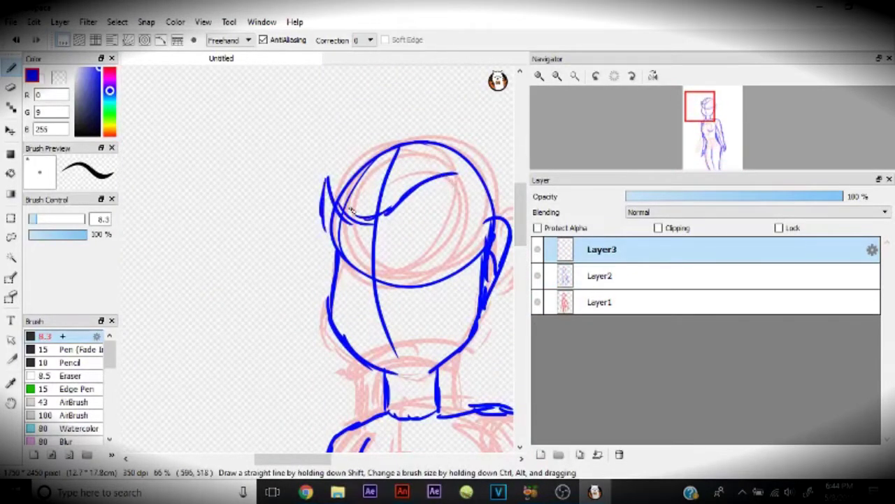
pyautogui.moveTo(328, 221); pyautogui.dragTo(335, 245)
pyautogui.moveTo(456, 143)
pyautogui.mouseDown()
pyautogui.moveTo(369, 119)
pyautogui.moveTo(335, 249)
pyautogui.mouseUp()
pyautogui.moveTo(347, 345); pyautogui.dragTo(312, 383)
pyautogui.moveTo(311, 378)
pyautogui.mouseDown()
pyautogui.moveTo(372, 419)
pyautogui.moveTo(280, 429)
pyautogui.mouseUp()
pyautogui.moveTo(391, 318); pyautogui.dragTo(433, 423)
pyautogui.moveTo(395, 349)
pyautogui.mouseDown()
pyautogui.moveTo(426, 201)
pyautogui.moveTo(314, 162)
pyautogui.mouseUp()
pyautogui.moveTo(358, 186); pyautogui.dragTo(428, 279)
pyautogui.scroll(-5, 392, 266)
pyautogui.scroll(2, 350, 190)
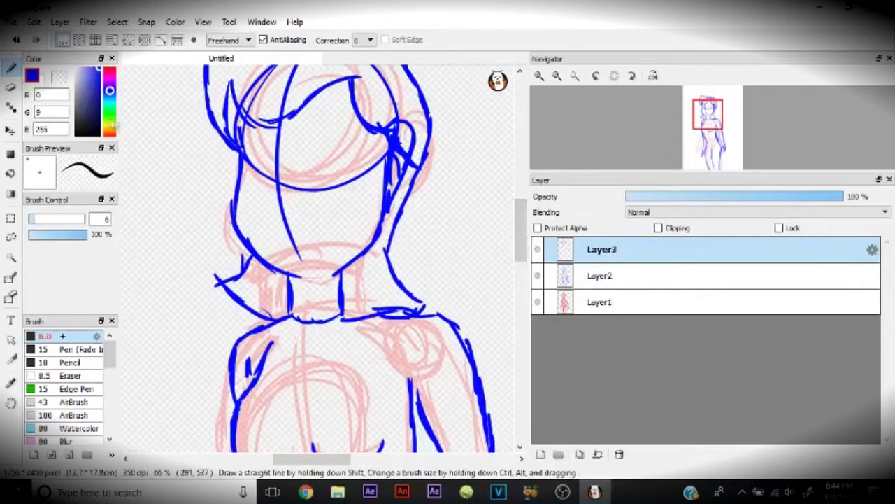
# Switch to green and try the first face and eye strokes, undoing each attempt.
pyautogui.click(110, 113)
pyautogui.moveTo(280, 156); pyautogui.dragTo(279, 213)
pyautogui.hotkey('ctrl', 'z')
pyautogui.moveTo(281, 149)
pyautogui.mouseDown()
pyautogui.moveTo(272, 210)
pyautogui.moveTo(278, 183)
pyautogui.moveTo(268, 203)
pyautogui.mouseUp()
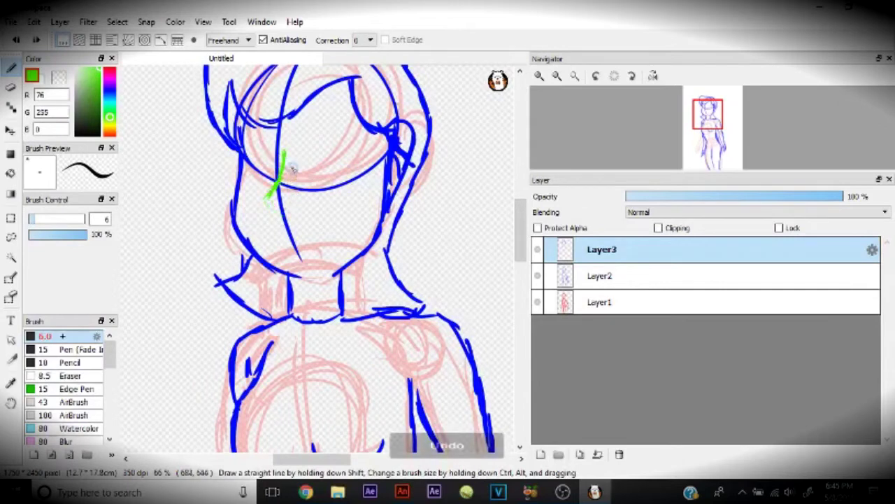
pyautogui.hotkey('ctrl', 'z')
pyautogui.hotkey('ctrl', 'z')
pyautogui.moveTo(291, 164)
pyautogui.mouseDown()
pyautogui.moveTo(329, 151)
pyautogui.moveTo(334, 157)
pyautogui.moveTo(298, 175)
pyautogui.moveTo(309, 174)
pyautogui.moveTo(295, 164)
pyautogui.mouseUp()
pyautogui.hotkey('ctrl', 'z')
pyautogui.hotkey('ctrl', 'z')
pyautogui.hotkey('ctrl', 'z')
# Lasso-select the green eye, transform it, then delete it.
pyautogui.press('l')
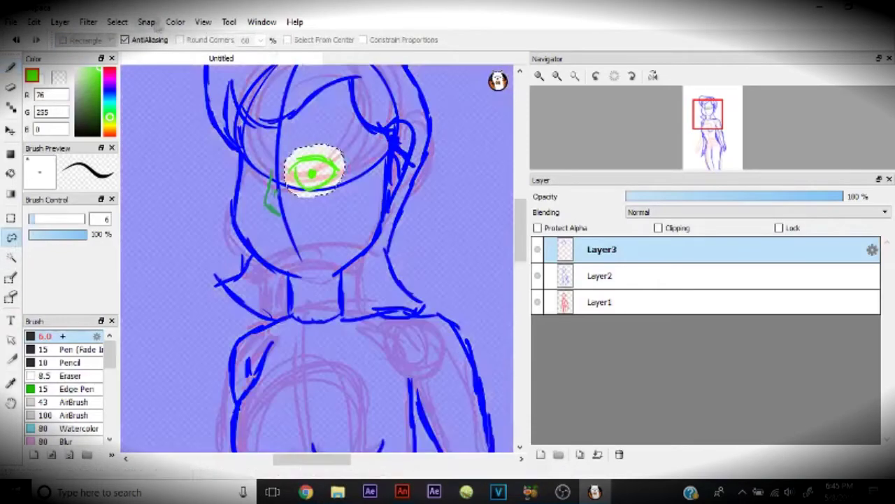
pyautogui.hotkey('ctrl', 't')
pyautogui.press('Return')
pyautogui.click(117, 21)
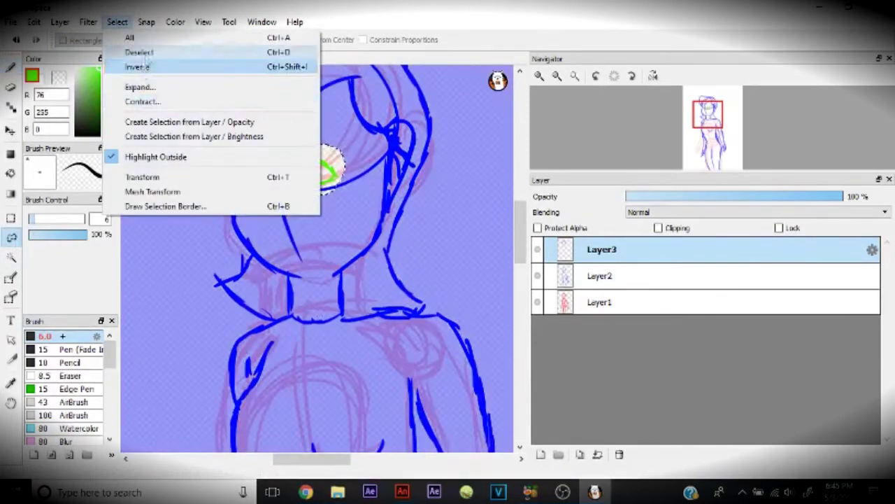
pyautogui.click(280, 182)
pyautogui.press('b')
pyautogui.press('Delete')
# Draw both green eyes, both eyebrows, a line under the right eye and a loop-shaped mouth.
pyautogui.moveTo(297, 174)
pyautogui.mouseDown()
pyautogui.moveTo(329, 165)
pyautogui.moveTo(342, 175)
pyautogui.mouseUp()
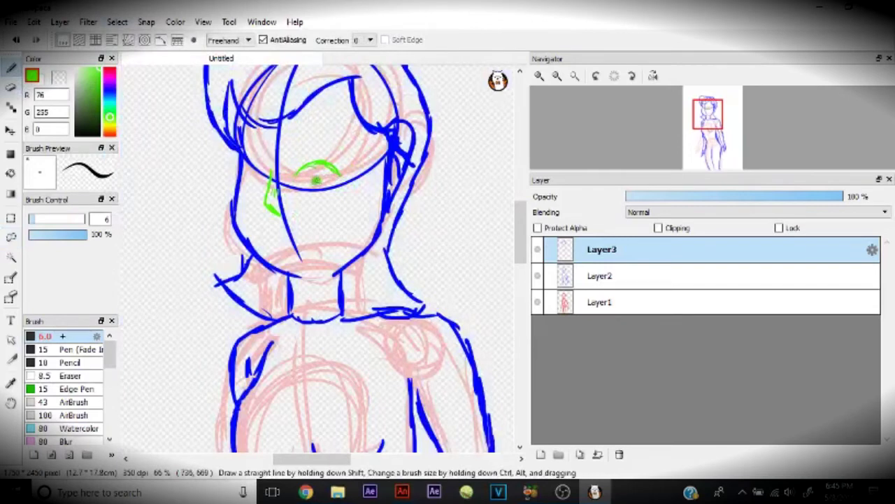
pyautogui.moveTo(242, 174); pyautogui.dragTo(269, 183)
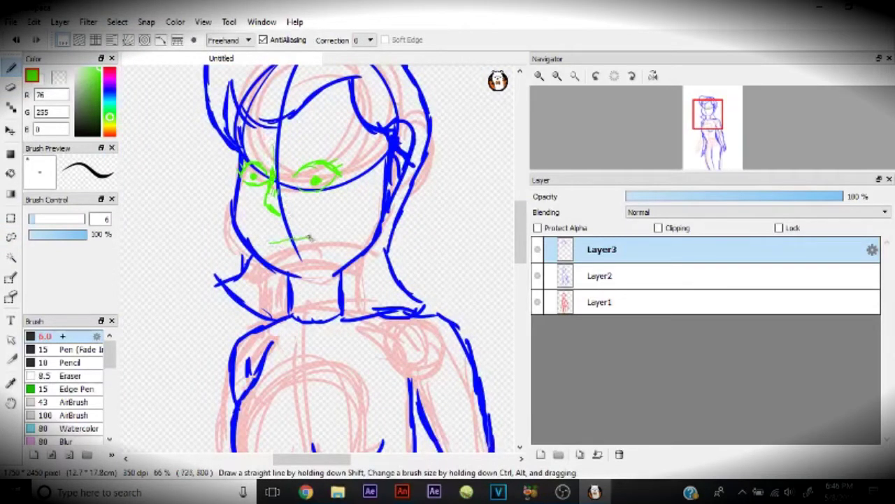
pyautogui.moveTo(299, 147); pyautogui.dragTo(333, 140)
pyautogui.moveTo(249, 153); pyautogui.dragTo(273, 145)
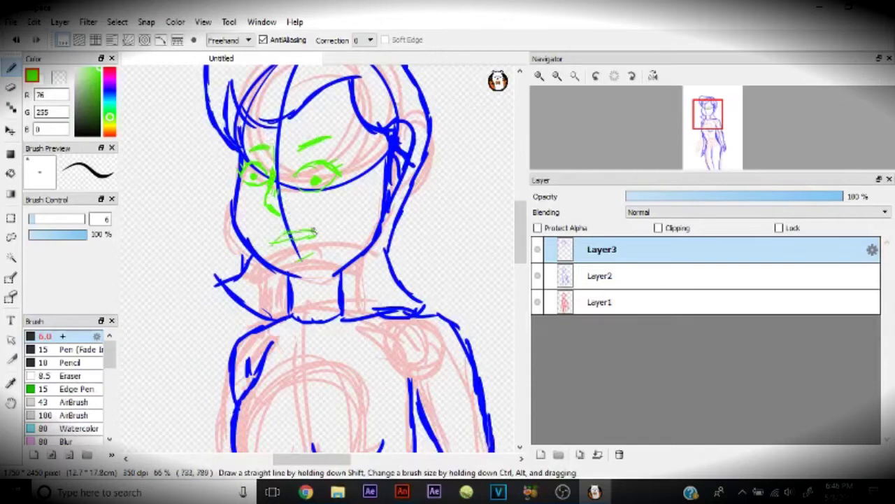
pyautogui.hotkey('ctrl', 'z')
pyautogui.moveTo(312, 200); pyautogui.dragTo(329, 195)
pyautogui.moveTo(276, 244); pyautogui.dragTo(316, 237)
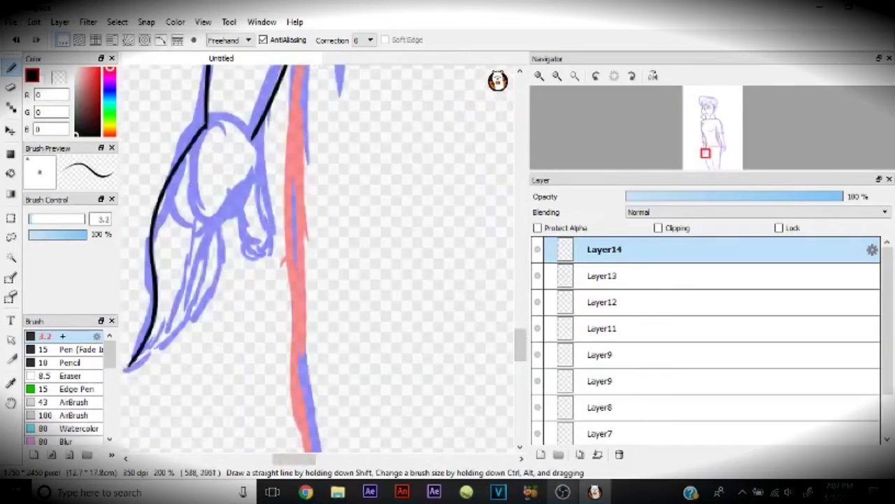
# Redraw the black hand contour with an inner line and two finger lines.
pyautogui.hotkey('ctrl', 'z')
pyautogui.moveTo(206, 126); pyautogui.dragTo(139, 353)
pyautogui.moveTo(198, 213); pyautogui.dragTo(144, 353)
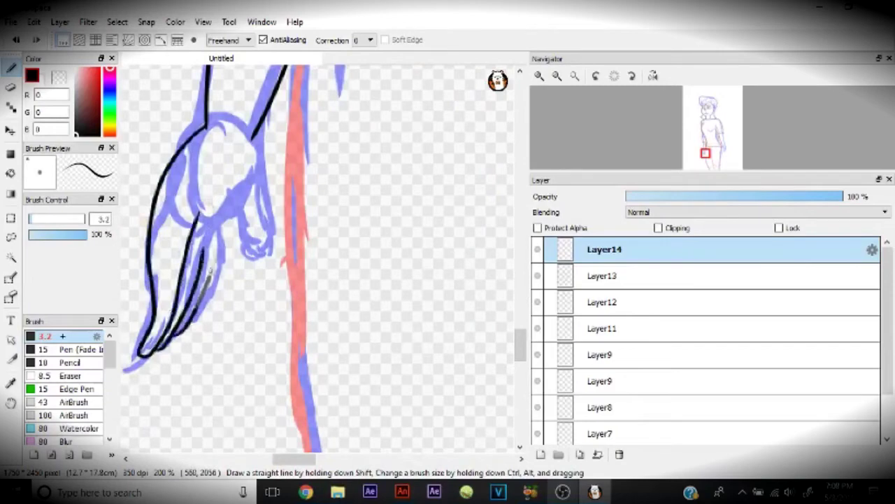
pyautogui.moveTo(209, 271); pyautogui.dragTo(221, 244)
pyautogui.moveTo(248, 198); pyautogui.dragTo(207, 229)
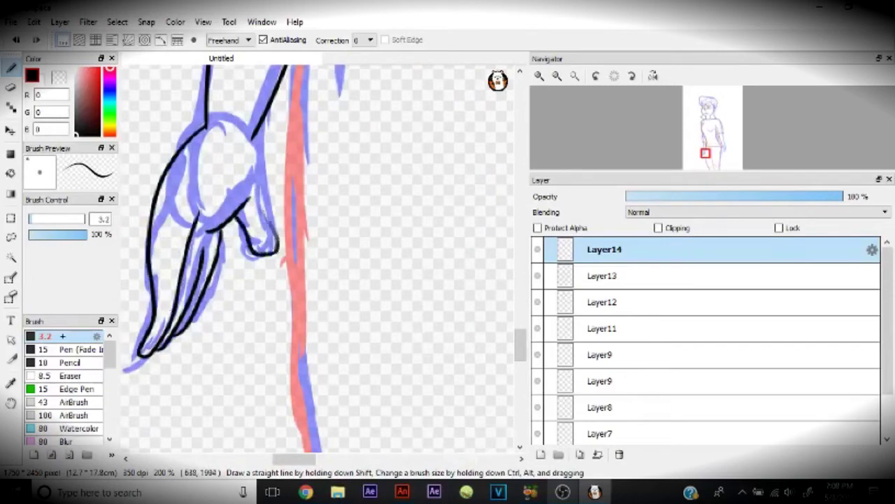
# On a new layer, ink the right leg outline and shorts hem, fixing strokes with undo and eraser.
pyautogui.hotkey('ctrl', '-')
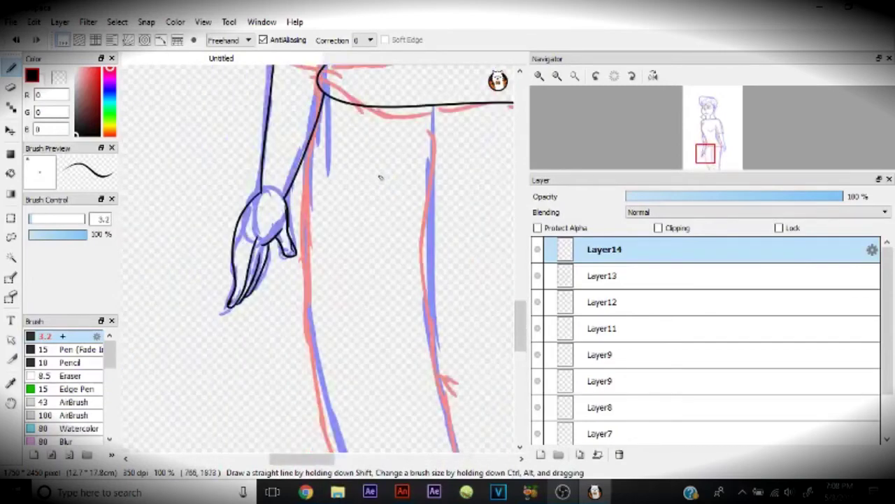
pyautogui.scroll(-3, 328, 459)
pyautogui.hotkey('ctrl', 'shift', 'n')
pyautogui.moveTo(252, 129); pyautogui.dragTo(315, 437)
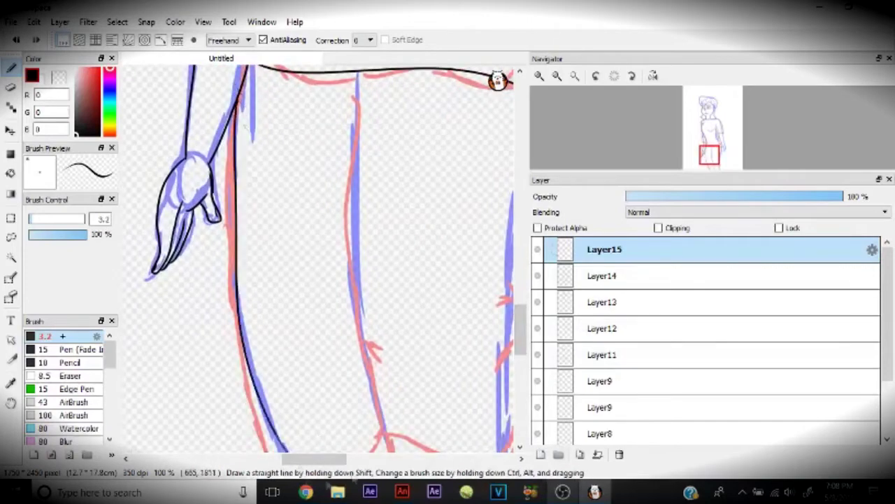
pyautogui.scroll(-1, 314, 280)
pyautogui.moveTo(386, 344); pyautogui.dragTo(493, 350)
pyautogui.hscroll(2, 493, 350)
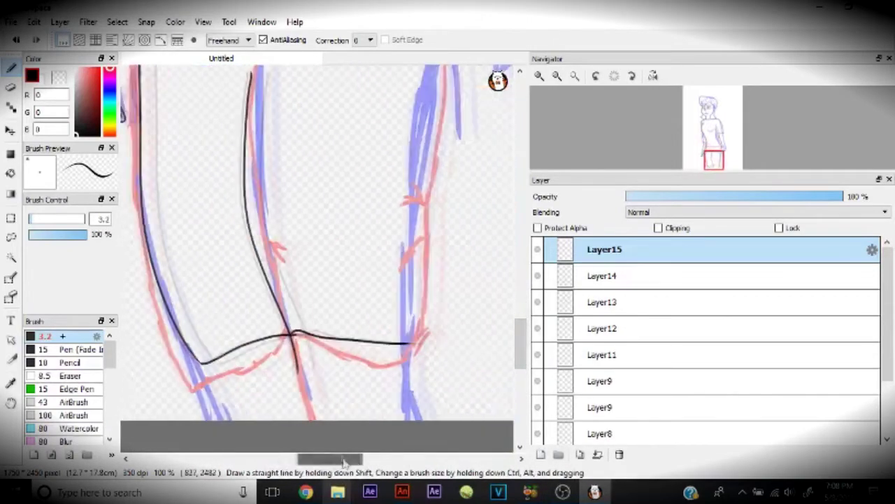
pyautogui.hotkey('ctrl', 'z')
pyautogui.scroll(3, 439, 422)
pyautogui.hotkey('ctrl', 'z')
pyautogui.moveTo(439, 422)
pyautogui.mouseDown()
pyautogui.moveTo(442, 84)
pyautogui.moveTo(398, 318)
pyautogui.mouseUp()
pyautogui.moveTo(521, 318); pyautogui.dragTo(521, 328)
pyautogui.press('e')
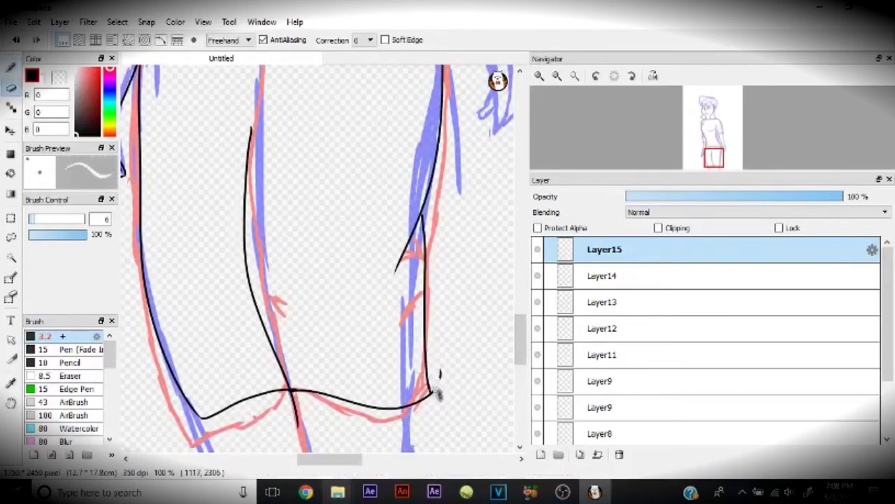
pyautogui.scroll(-3, 315, 259)
pyautogui.press('b')
# On another new layer, ink more body contour lines, undoing and erasing mistakes.
pyautogui.hotkey('ctrl', 'shift', 'n')
pyautogui.moveTo(205, 291); pyautogui.dragTo(227, 347)
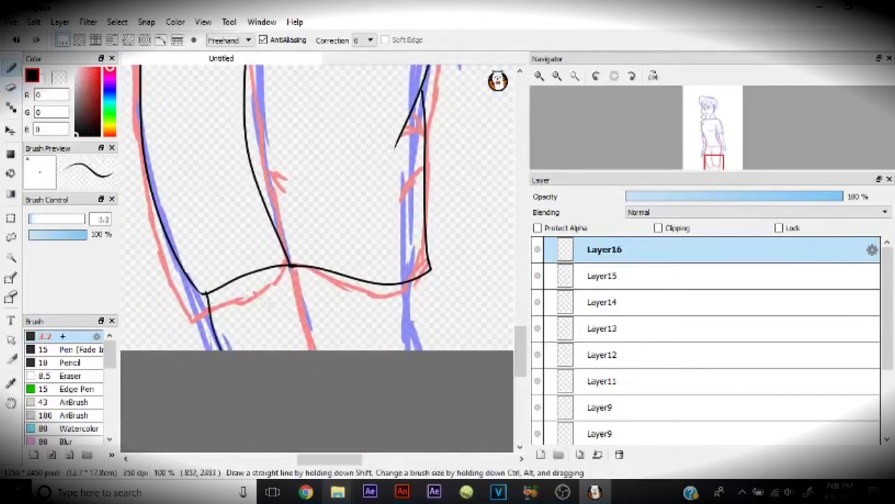
pyautogui.scroll(5, 518, 297)
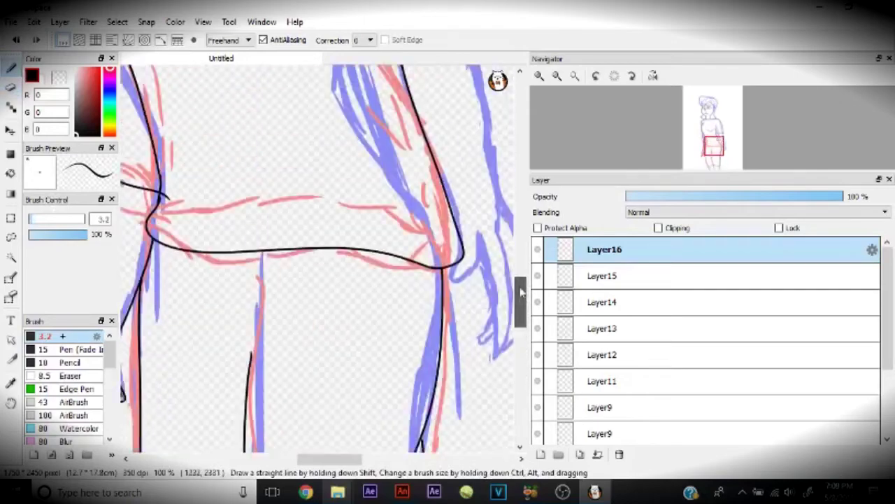
pyautogui.scroll(1, 517, 303)
pyautogui.hotkey('ctrl', 'z')
pyautogui.moveTo(342, 99); pyautogui.dragTo(359, 325)
pyautogui.scroll(3, 488, 244)
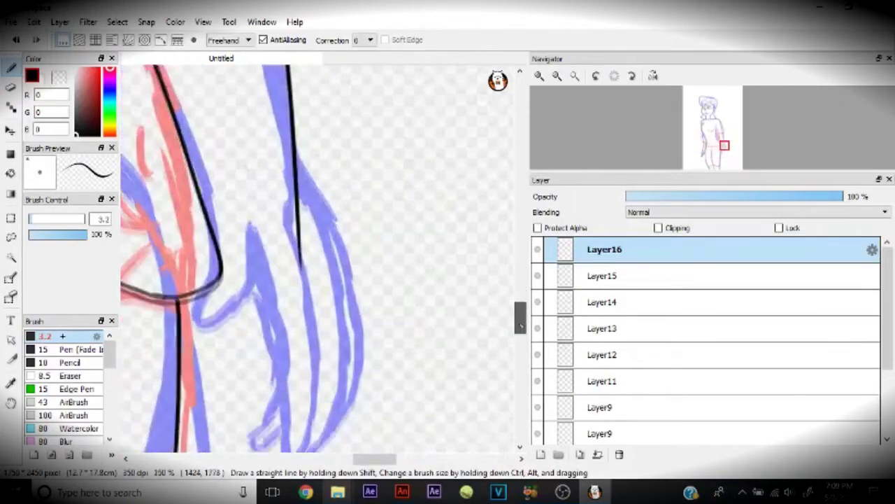
pyautogui.moveTo(246, 71)
pyautogui.mouseDown()
pyautogui.moveTo(268, 173)
pyautogui.moveTo(301, 162)
pyautogui.mouseUp()
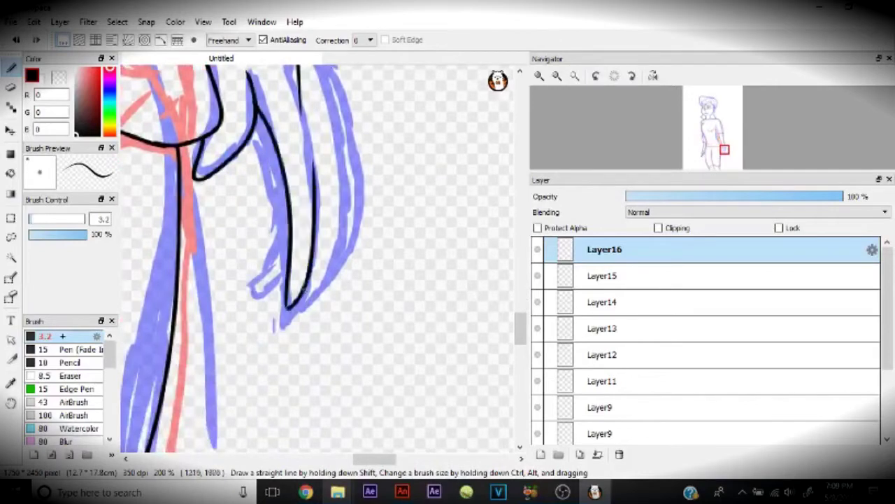
pyautogui.scroll(2, 300, 162)
pyautogui.hotkey('ctrl', 'z')
pyautogui.hotkey('ctrl', 'z')
pyautogui.moveTo(520, 324); pyautogui.dragTo(520, 315)
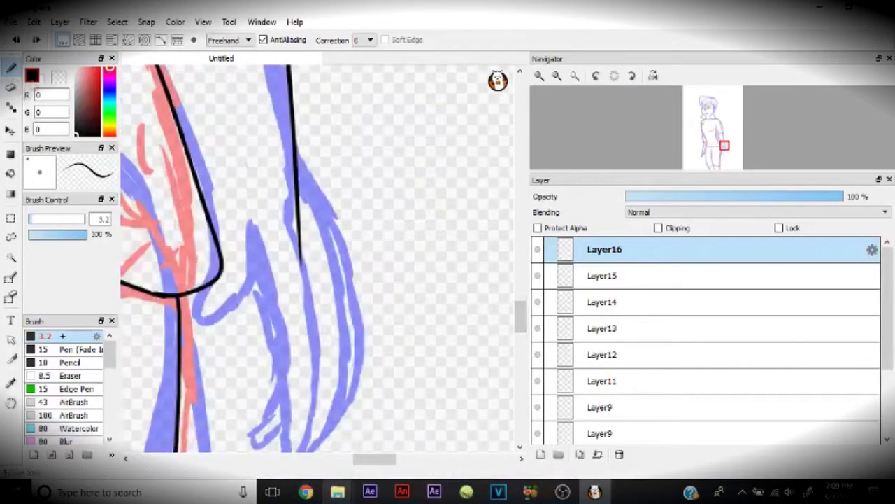
pyautogui.press('e')
pyautogui.scroll(-2, 315, 258)
pyautogui.press('b')
# Ink the right hand's finger lines and outer contour, undoing the last finger stroke.
pyautogui.moveTo(257, 147); pyautogui.dragTo(209, 245)
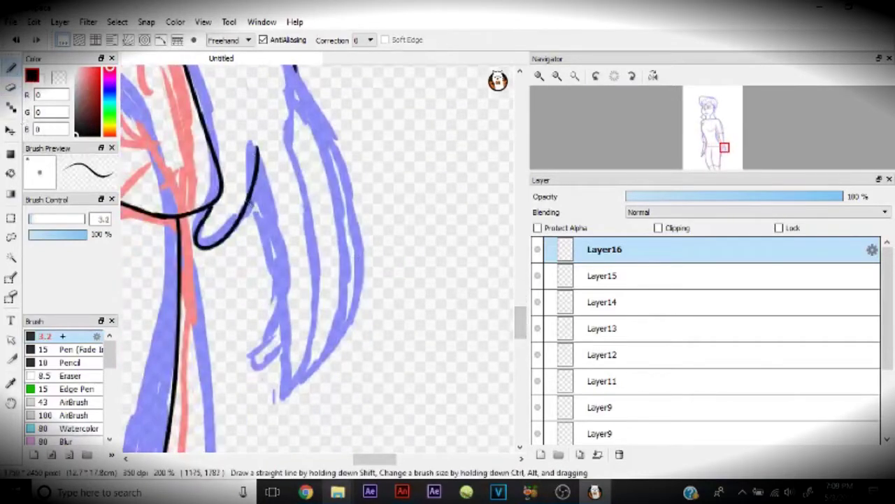
pyautogui.moveTo(256, 190); pyautogui.dragTo(290, 385)
pyautogui.moveTo(316, 195); pyautogui.dragTo(290, 385)
pyautogui.moveTo(337, 183); pyautogui.dragTo(300, 378)
pyautogui.moveTo(294, 68); pyautogui.dragTo(319, 370)
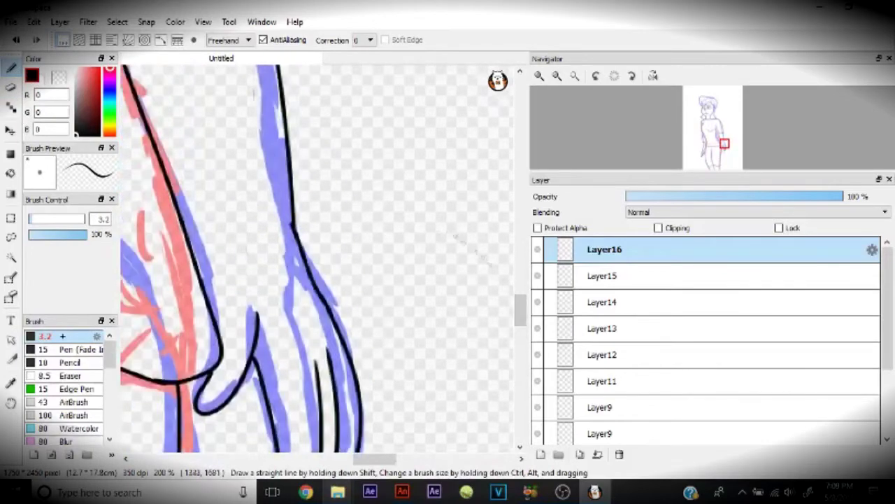
pyautogui.moveTo(240, 344)
pyautogui.mouseDown()
pyautogui.moveTo(282, 334)
pyautogui.moveTo(261, 353)
pyautogui.mouseUp()
pyautogui.hotkey('ctrl', 'z')
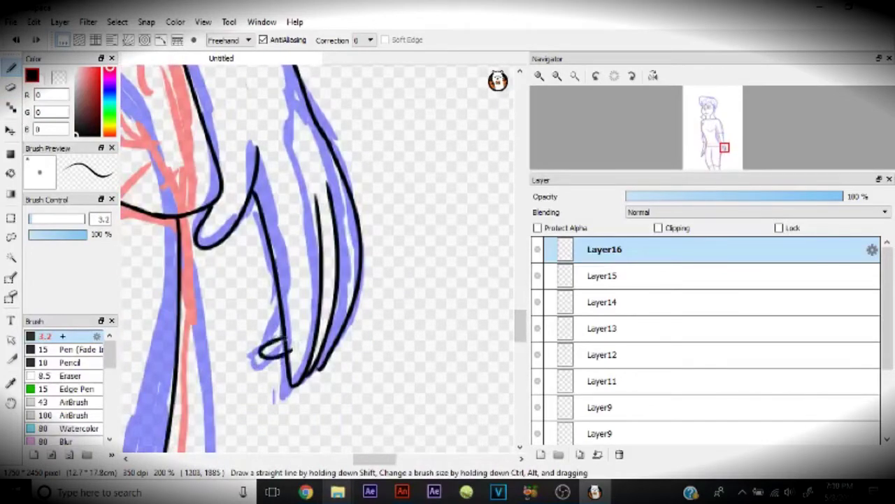
# Hide the blue Layer2 and red Layer1 sketches and make Layer13 active.
pyautogui.press('e')
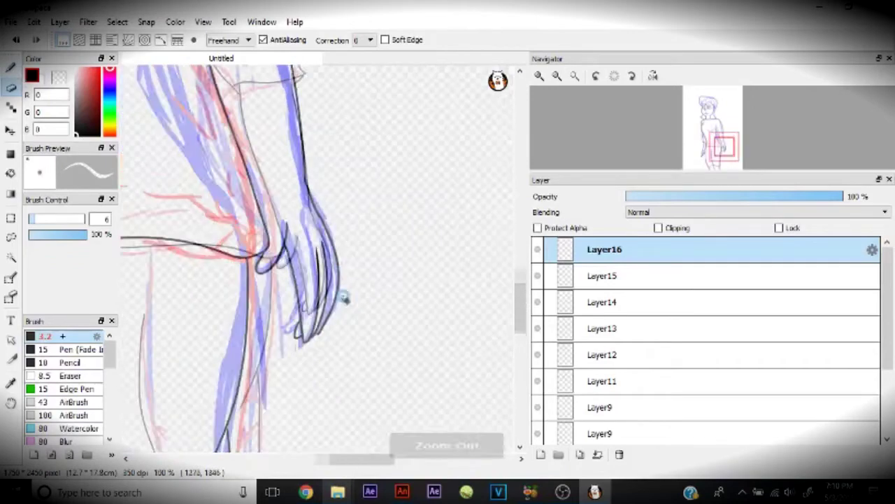
pyautogui.scroll(-5, 314, 259)
pyautogui.scroll(-2, 699, 336)
pyautogui.click(538, 408)
pyautogui.click(538, 435)
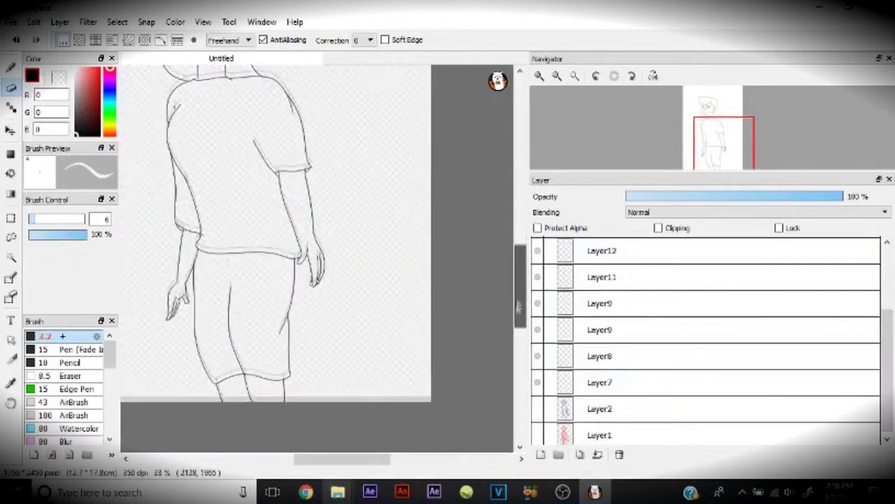
pyautogui.scroll(3, 483, 267)
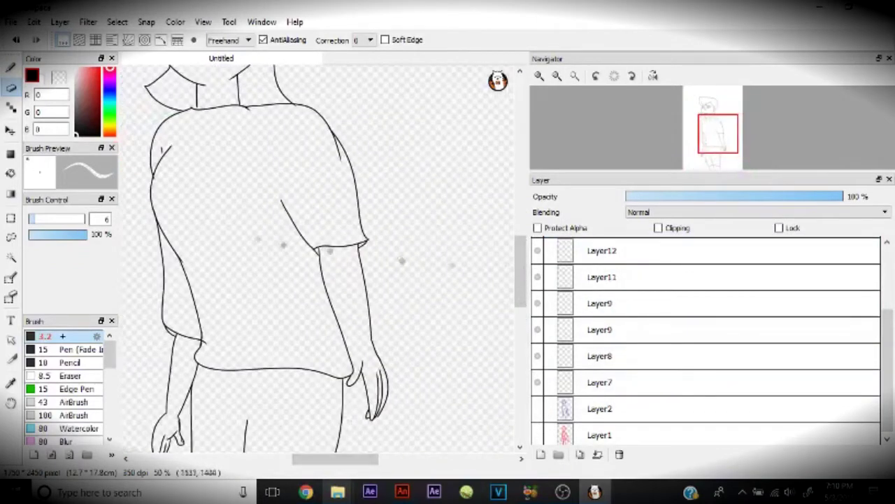
pyautogui.scroll(2, 537, 280)
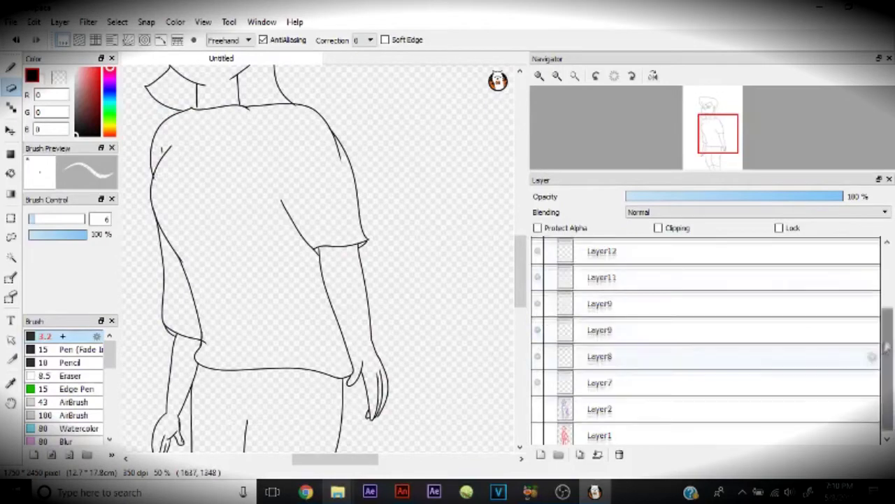
pyautogui.click(546, 329)
# Clean up the Layer13 lineart using undo and the eraser.
pyautogui.scroll(1, 320, 264)
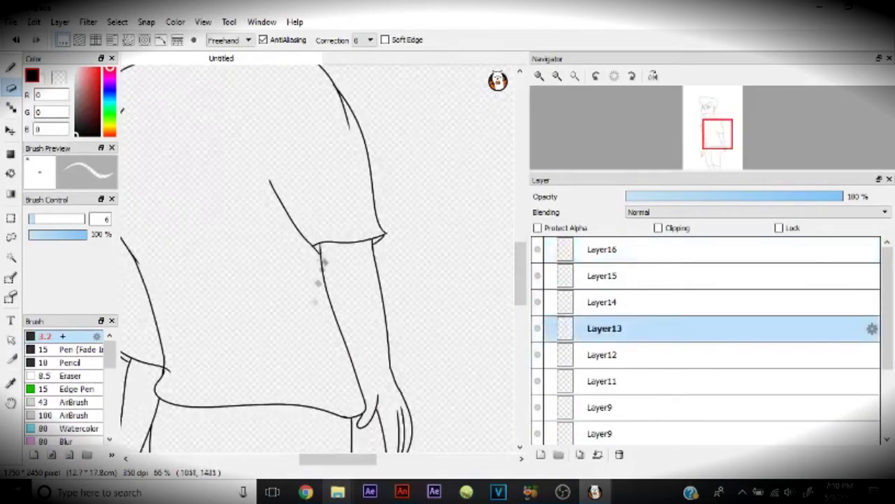
pyautogui.hotkey('ctrl', 'z')
pyautogui.scroll(-2, 398, 231)
pyautogui.scroll(3, 398, 232)
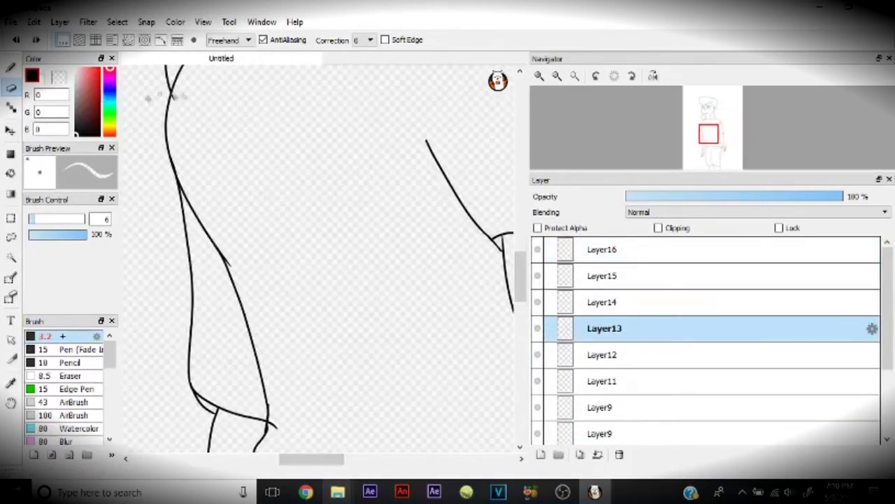
pyautogui.moveTo(521, 280); pyautogui.dragTo(521, 248)
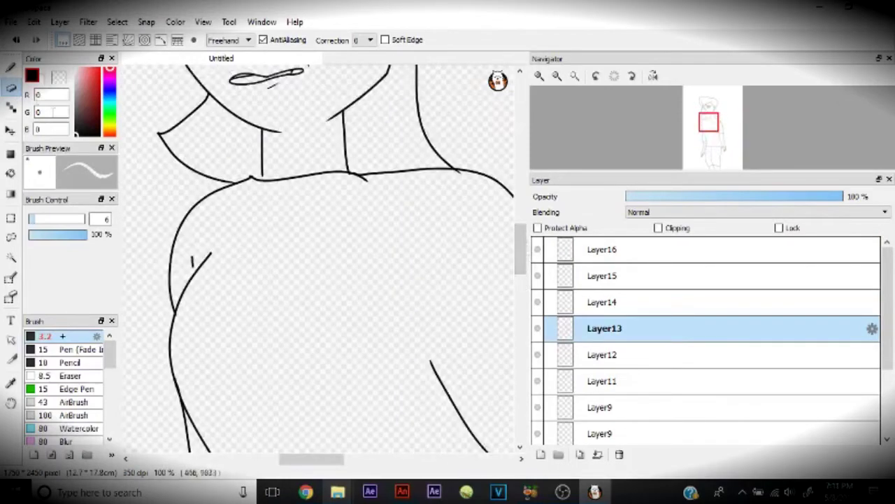
pyautogui.press('b')
pyautogui.hotkey('ctrl', 'z')
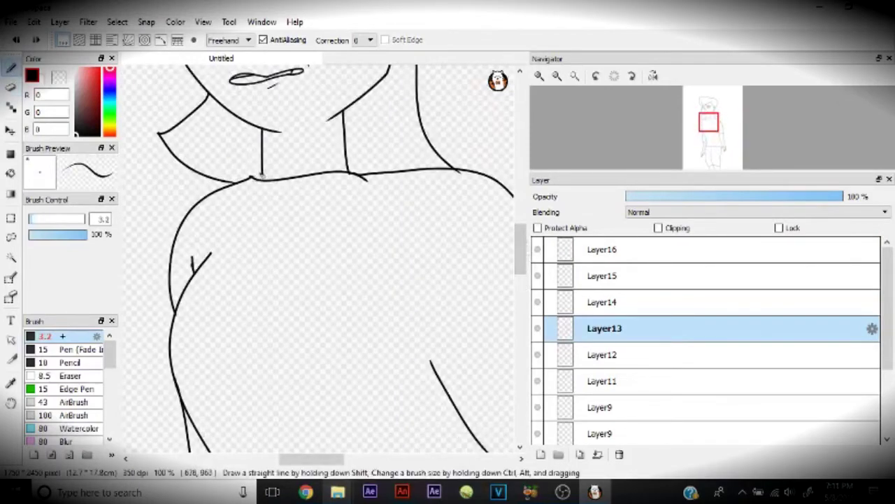
pyautogui.scroll(-2, 259, 175)
pyautogui.press('e')
pyautogui.scroll(-1, 454, 278)
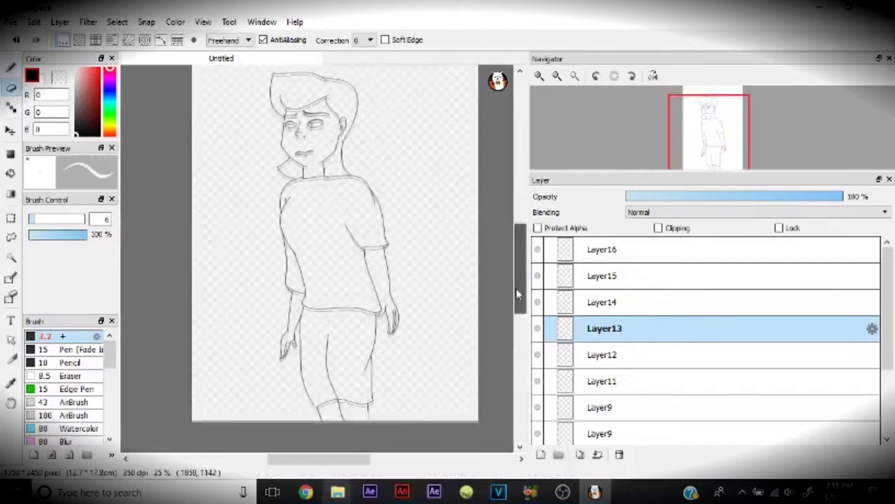
pyautogui.scroll(3, 315, 210)
pyautogui.scroll(-2, 315, 140)
pyautogui.moveTo(521, 252); pyautogui.dragTo(518, 327)
pyautogui.scroll(-1, 315, 245)
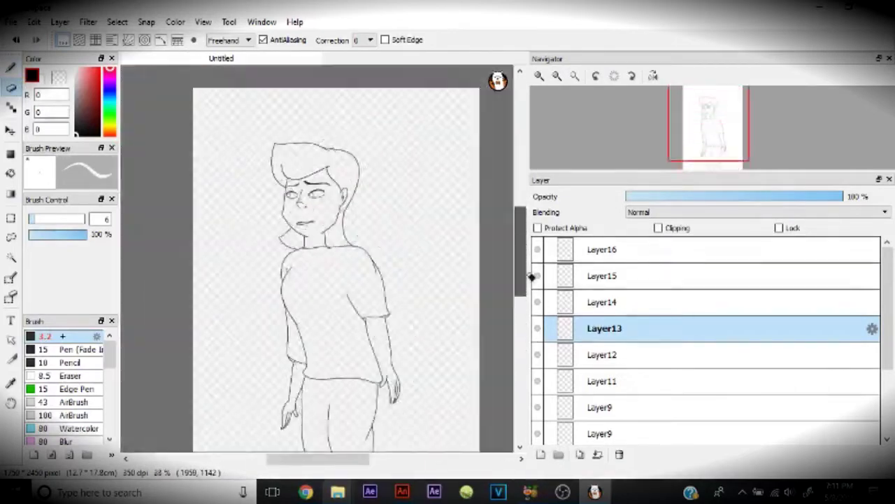
pyautogui.scroll(2, 314, 175)
pyautogui.press('b')
pyautogui.scroll(-1, 406, 231)
# Draw fold creases on the shirt's side and below the shorts' waistband.
pyautogui.moveTo(408, 207); pyautogui.dragTo(400, 253)
pyautogui.moveTo(413, 229); pyautogui.dragTo(409, 261)
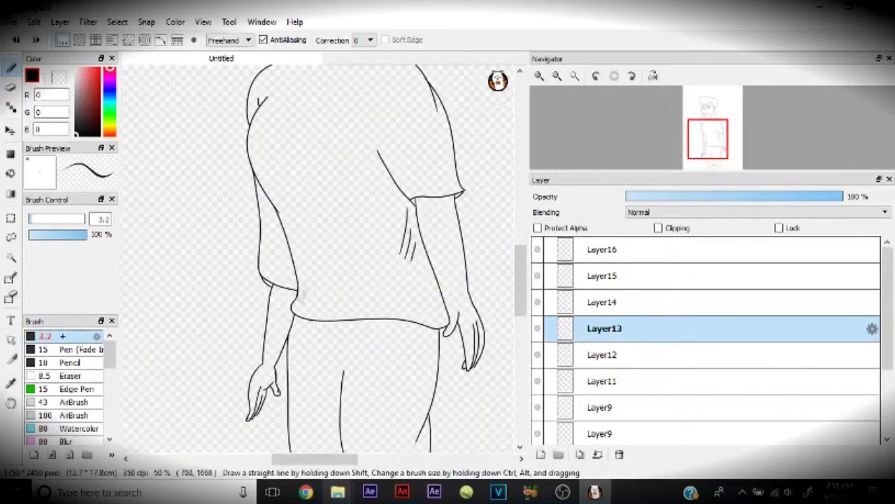
pyautogui.scroll(1, 322, 210)
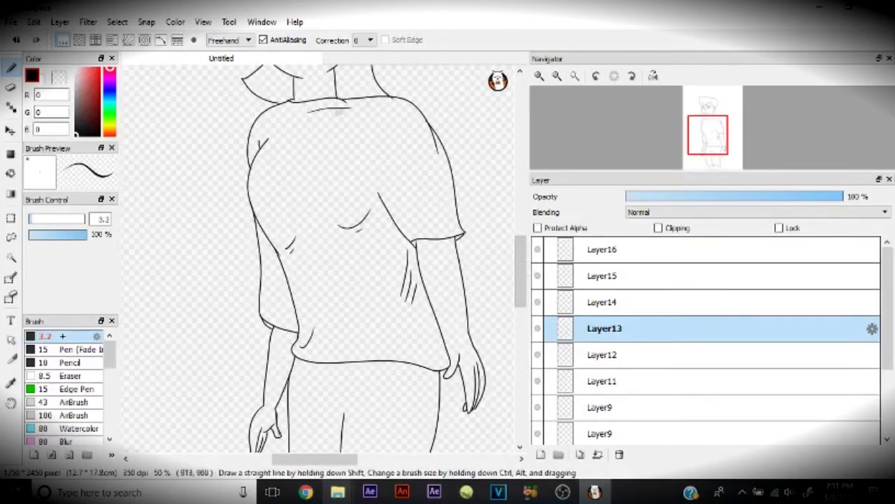
pyautogui.scroll(-2, 350, 314)
pyautogui.moveTo(302, 235); pyautogui.dragTo(363, 231)
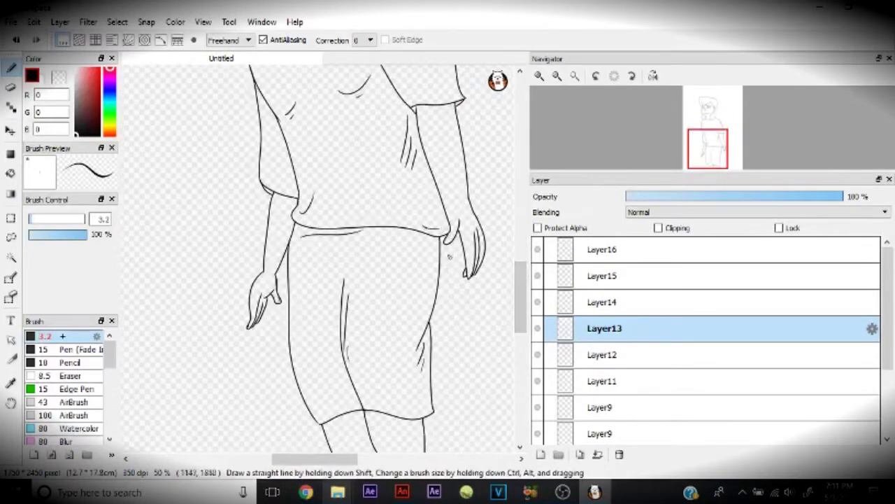
pyautogui.scroll(-1, 322, 266)
pyautogui.scroll(1, 322, 266)
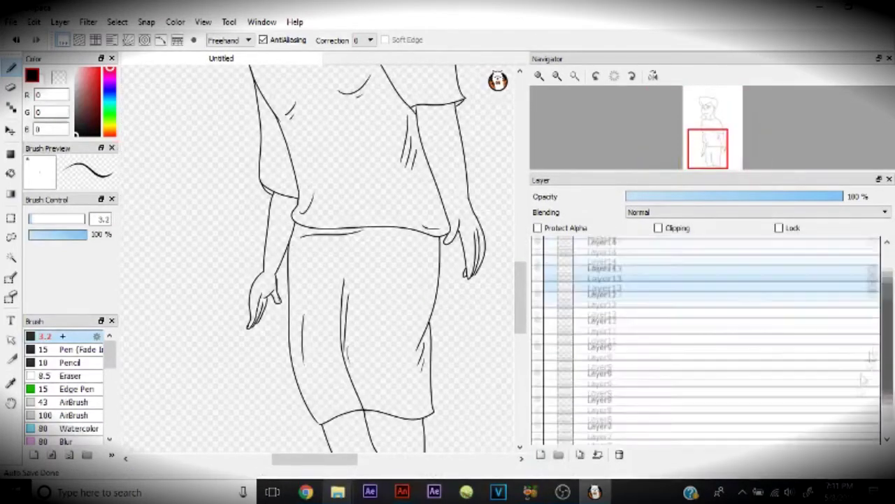
# Create Folder17, move the lineart layers into it and collapse it.
pyautogui.click(558, 454)
pyautogui.moveTo(619, 242); pyautogui.dragTo(623, 365)
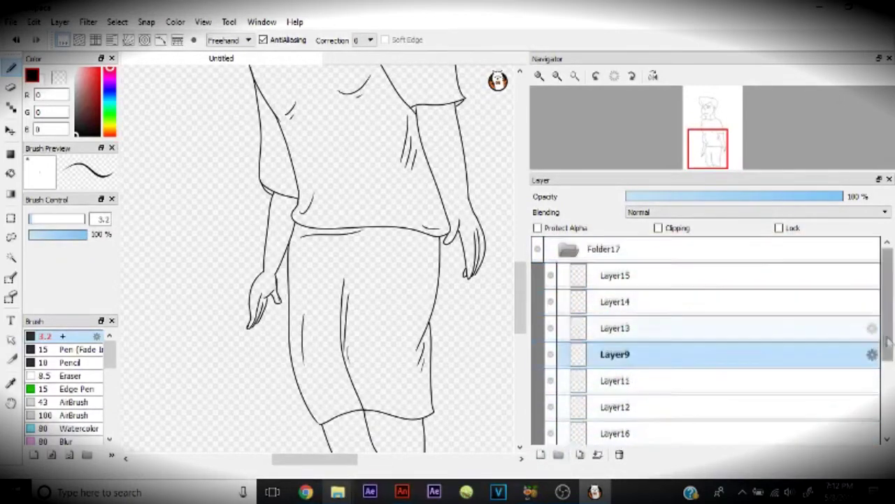
pyautogui.scroll(-3, 658, 301)
pyautogui.click(622, 344)
pyautogui.scroll(3, 658, 342)
pyautogui.click(568, 249)
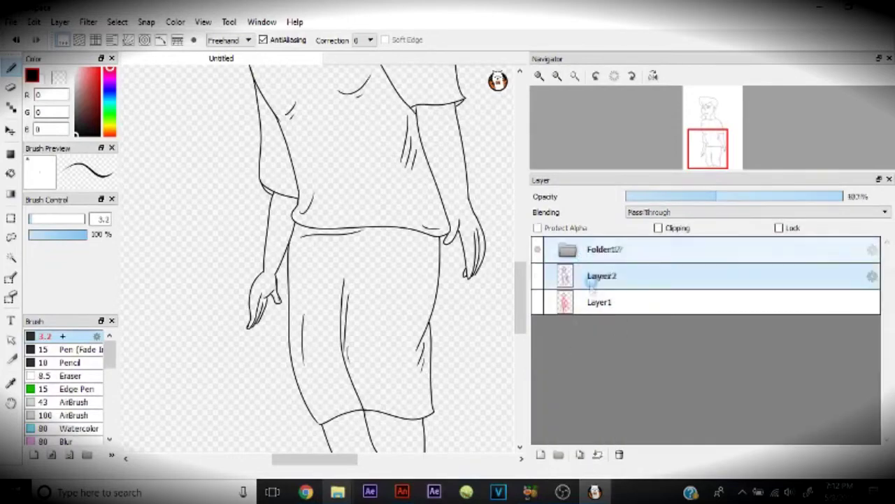
# On a new layer, paint pale skin tone over the face, neck and hands with a size-45 brush.
pyautogui.click(541, 454)
pyautogui.scroll(5, 315, 259)
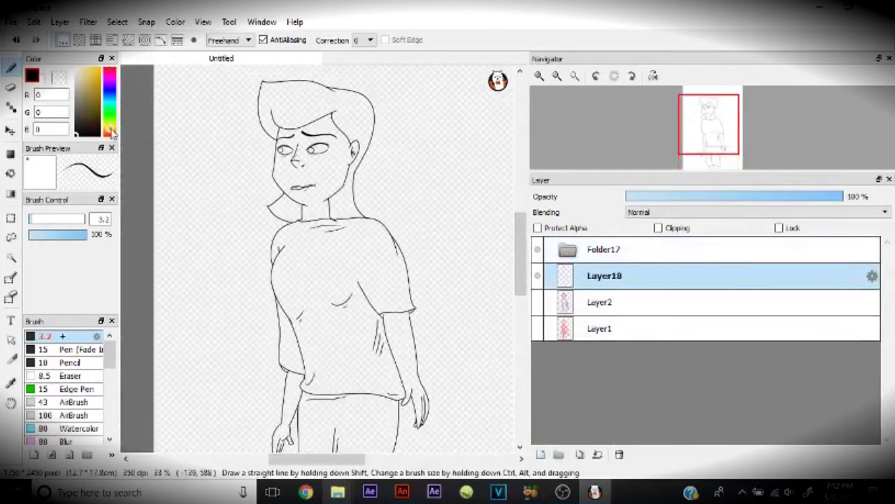
pyautogui.moveTo(280, 133)
pyautogui.mouseDown()
pyautogui.moveTo(298, 196)
pyautogui.moveTo(290, 147)
pyautogui.mouseUp()
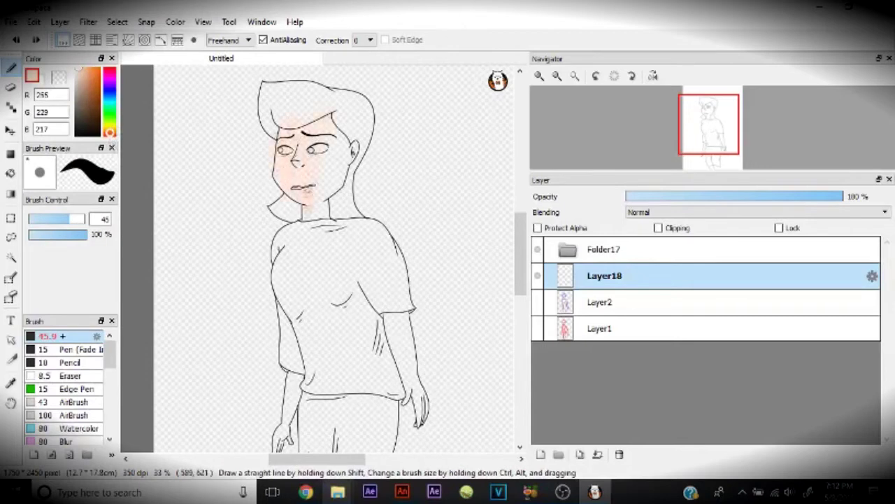
pyautogui.moveTo(303, 200); pyautogui.dragTo(308, 218)
pyautogui.scroll(-2, 336, 259)
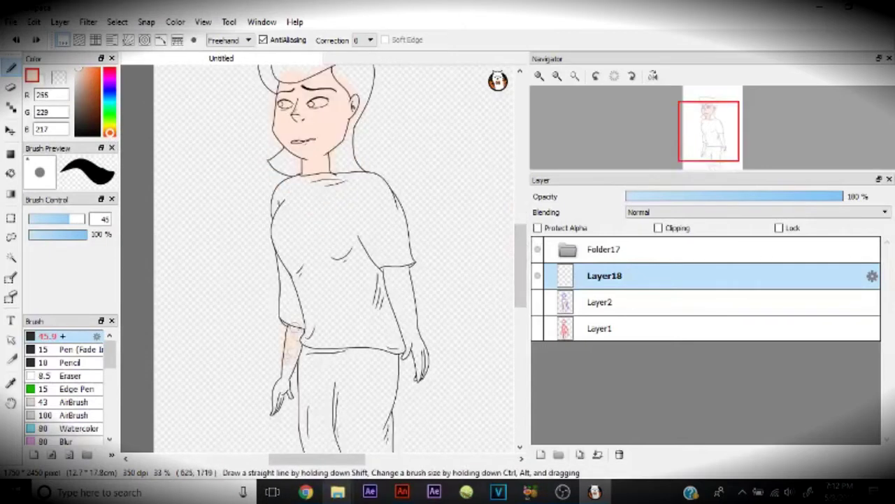
pyautogui.moveTo(287, 377); pyautogui.dragTo(278, 407)
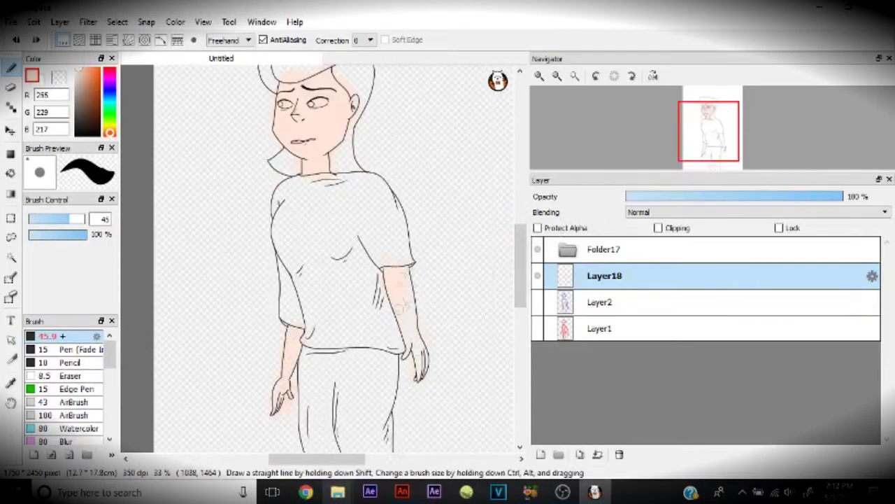
pyautogui.hotkey('ctrl', '-')
pyautogui.hotkey('ctrl', '-')
pyautogui.hotkey('ctrl', '-')
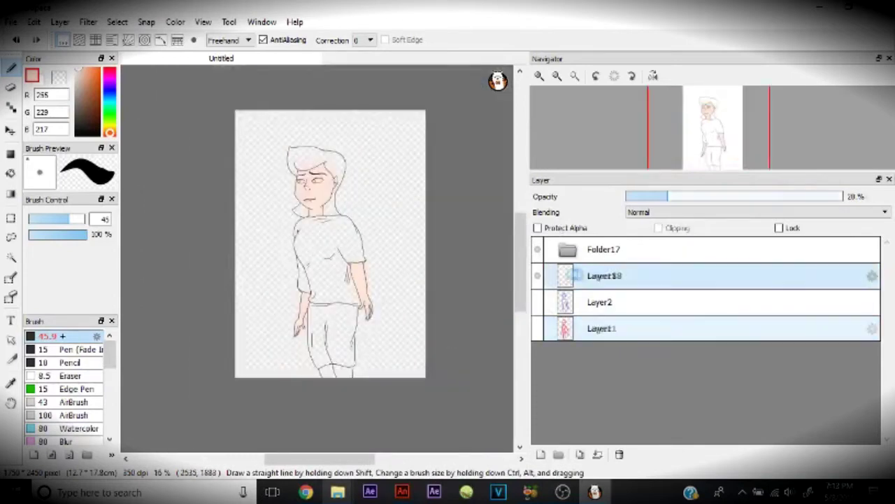
pyautogui.hotkey('ctrl', '+')
pyautogui.click(540, 454)
# Paint the top of the canvas dark navy with a large brush.
pyautogui.click(110, 91)
pyautogui.click(100, 115)
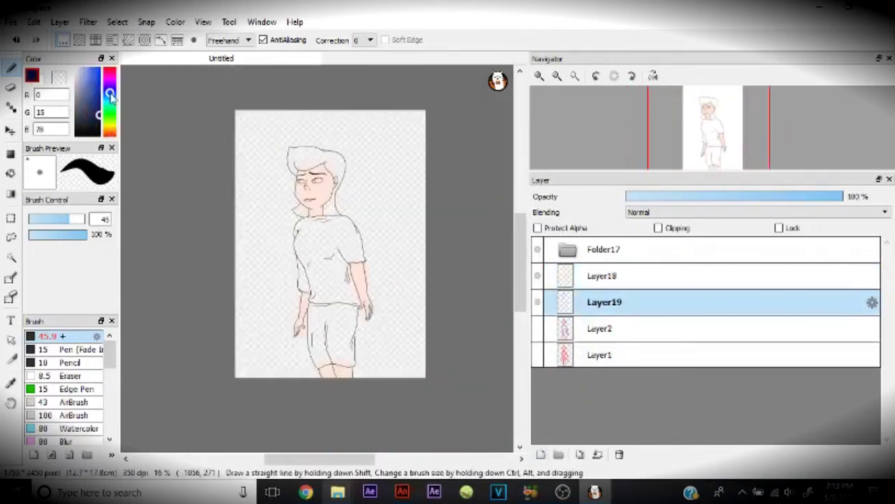
pyautogui.moveTo(251, 210)
pyautogui.mouseDown()
pyautogui.moveTo(287, 186)
pyautogui.moveTo(255, 283)
pyautogui.moveTo(419, 206)
pyautogui.moveTo(413, 357)
pyautogui.moveTo(363, 336)
pyautogui.moveTo(266, 364)
pyautogui.mouseUp()
pyautogui.hotkey('ctrl', '+')
# On a new layer, paint brown hair over the top of the girl's head.
pyautogui.hotkey('ctrl', 'shift', 'n')
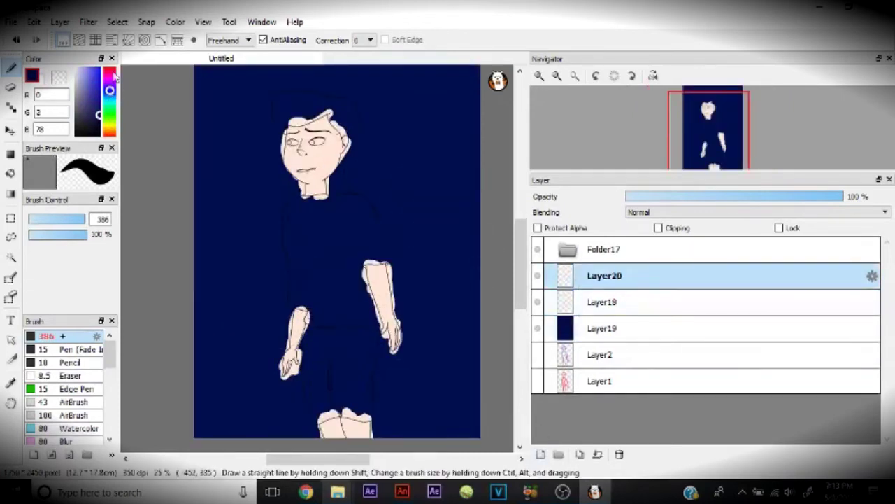
pyautogui.click(109, 131)
pyautogui.click(88, 97)
pyautogui.click(94, 84)
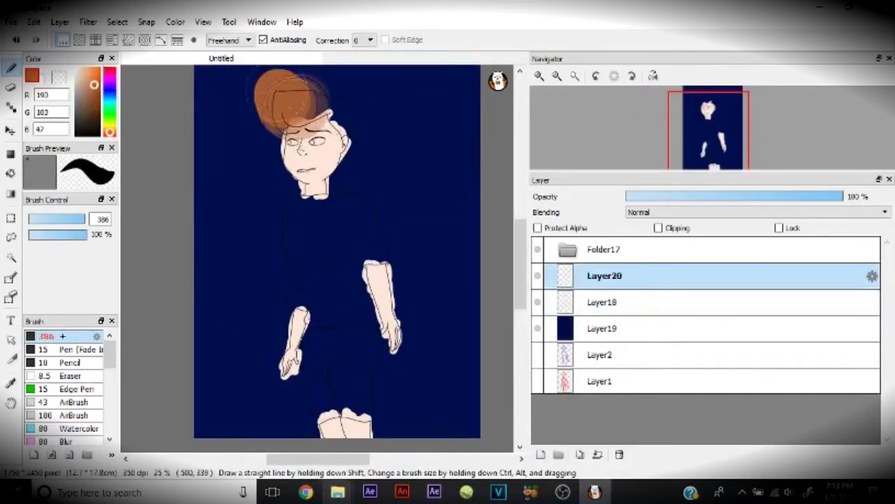
pyautogui.moveTo(278, 99); pyautogui.dragTo(284, 131)
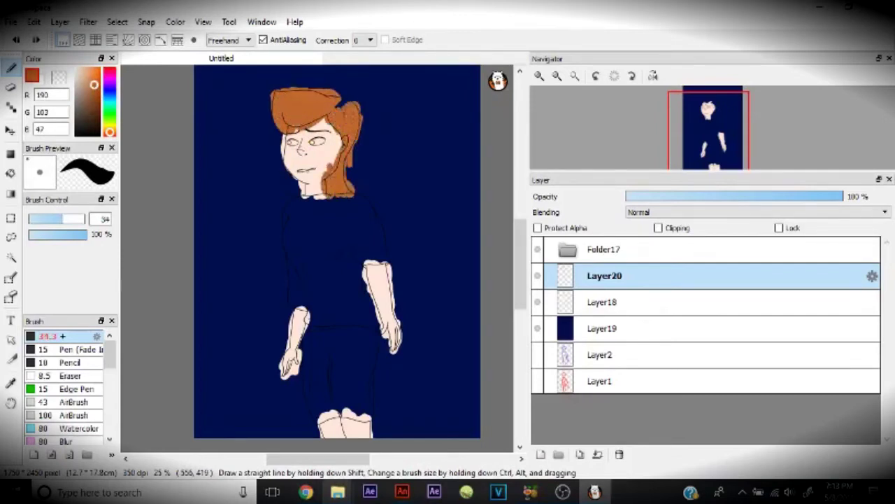
pyautogui.scroll(1, 320, 103)
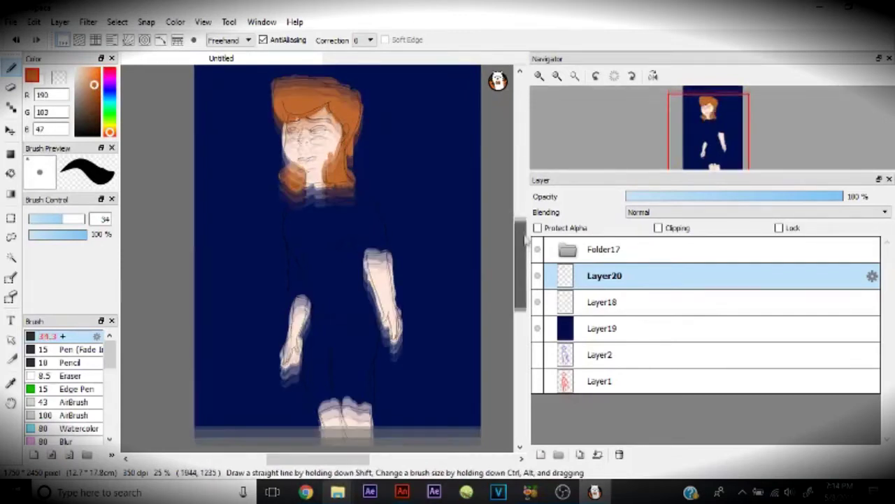
# On new layers, paint a dark open mouth with a pink tongue, then pick darker brown for the eyes.
pyautogui.hotkey('ctrl', 'shift', 'n')
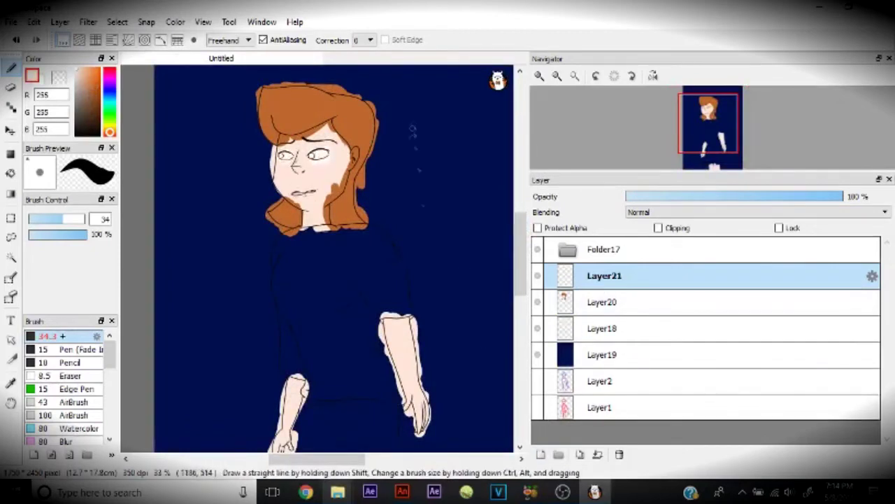
pyautogui.hotkey('ctrl', 'shift', 'n')
pyautogui.hotkey('ctrl', 'shift', 'n')
pyautogui.moveTo(288, 196); pyautogui.dragTo(320, 190)
pyautogui.click(87, 66)
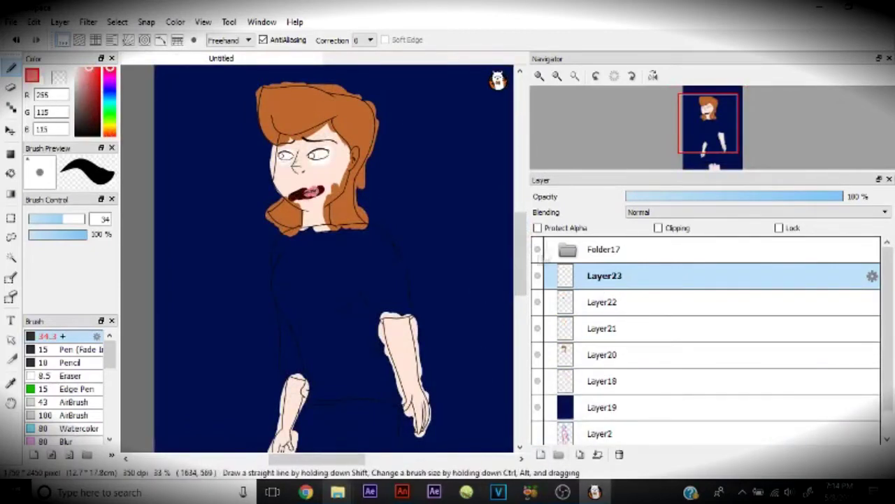
pyautogui.hotkey('ctrl', 'shift', 'n')
pyautogui.click(109, 119)
pyautogui.click(96, 114)
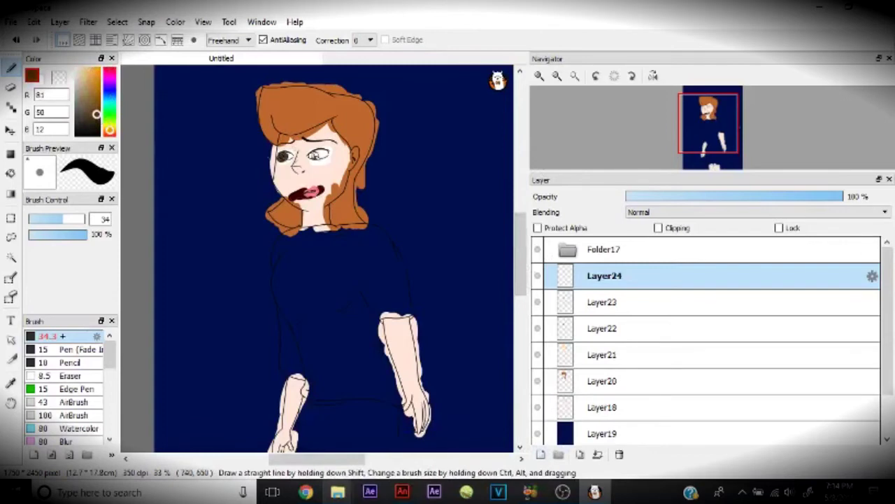
pyautogui.scroll(2, 420, 425)
pyautogui.scroll(-1, 419, 425)
# On a new layer, paint the skirt dark grey.
pyautogui.click(541, 454)
pyautogui.scroll(-3, 315, 280)
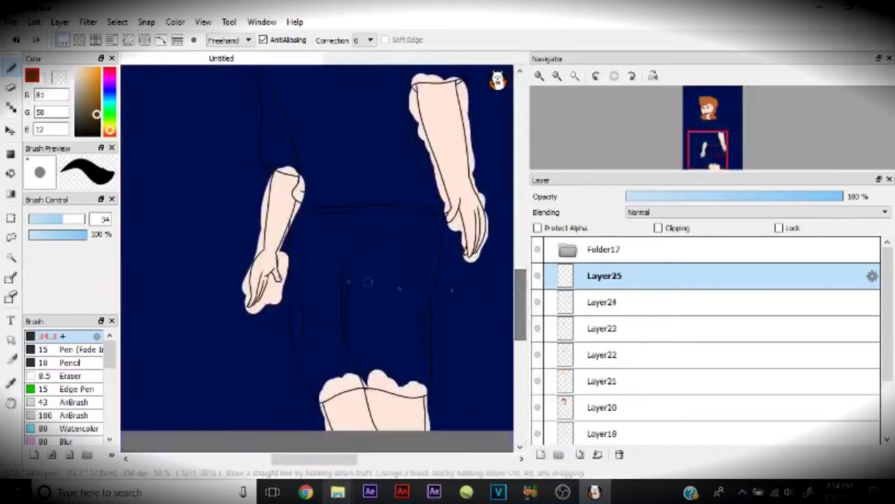
pyautogui.click(74, 123)
pyautogui.moveTo(61, 218); pyautogui.dragTo(76, 218)
pyautogui.moveTo(304, 318)
pyautogui.mouseDown()
pyautogui.moveTo(381, 210)
pyautogui.moveTo(426, 373)
pyautogui.moveTo(315, 273)
pyautogui.moveTo(392, 279)
pyautogui.moveTo(419, 361)
pyautogui.mouseUp()
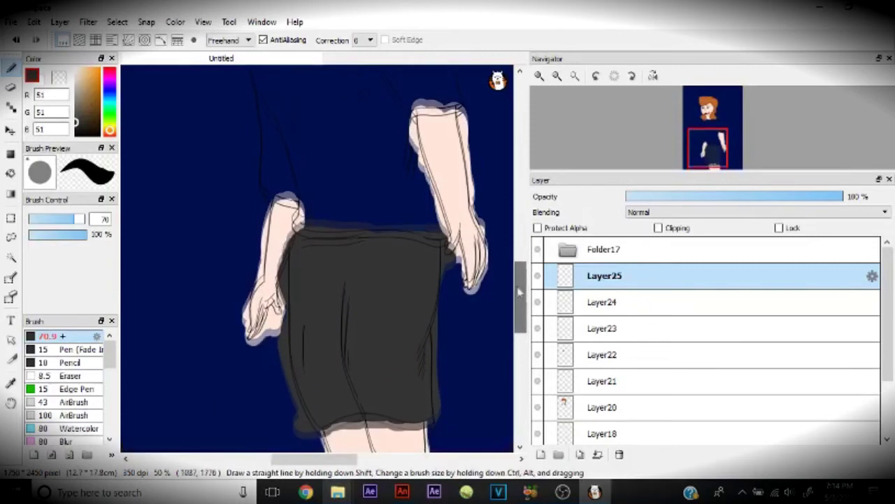
# On a new layer, paint the shirt, sleeves and hem light blue.
pyautogui.click(541, 454)
pyautogui.scroll(3, 315, 280)
pyautogui.click(83, 94)
pyautogui.click(81, 74)
pyautogui.moveTo(269, 139)
pyautogui.mouseDown()
pyautogui.moveTo(258, 217)
pyautogui.moveTo(307, 364)
pyautogui.moveTo(441, 385)
pyautogui.moveTo(406, 140)
pyautogui.moveTo(301, 161)
pyautogui.moveTo(406, 224)
pyautogui.moveTo(308, 308)
pyautogui.moveTo(406, 364)
pyautogui.moveTo(370, 307)
pyautogui.mouseUp()
pyautogui.moveTo(520, 287); pyautogui.dragTo(519, 245)
pyautogui.scroll(-2, 612, 349)
pyautogui.click(612, 394)
# On hair layer Layer20, erase stray hair bits above the brows, inside the ear and at the chin.
pyautogui.click(602, 376)
pyautogui.hotkey('ctrl', '+')
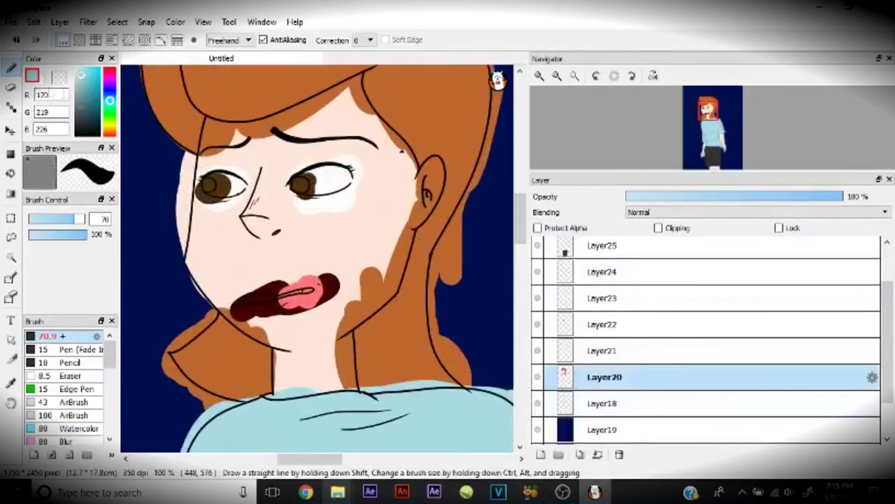
pyautogui.press('e')
pyautogui.hotkey('ctrl', '+')
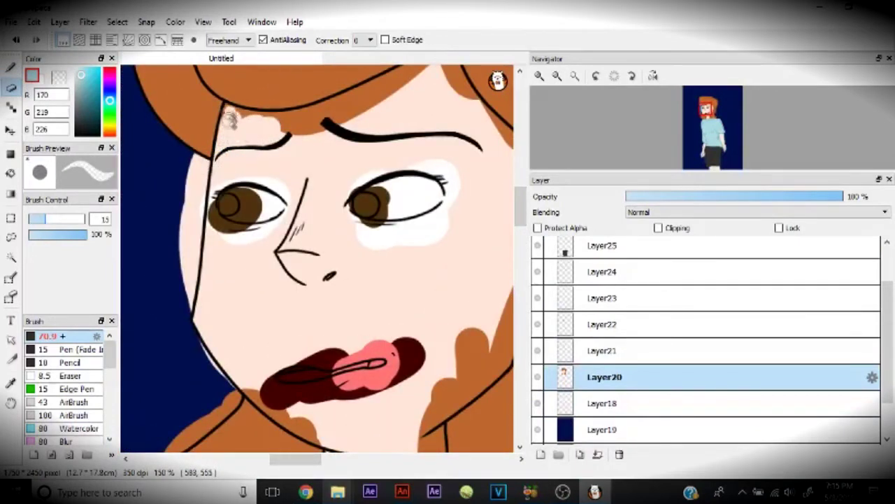
pyautogui.moveTo(285, 119); pyautogui.dragTo(319, 168)
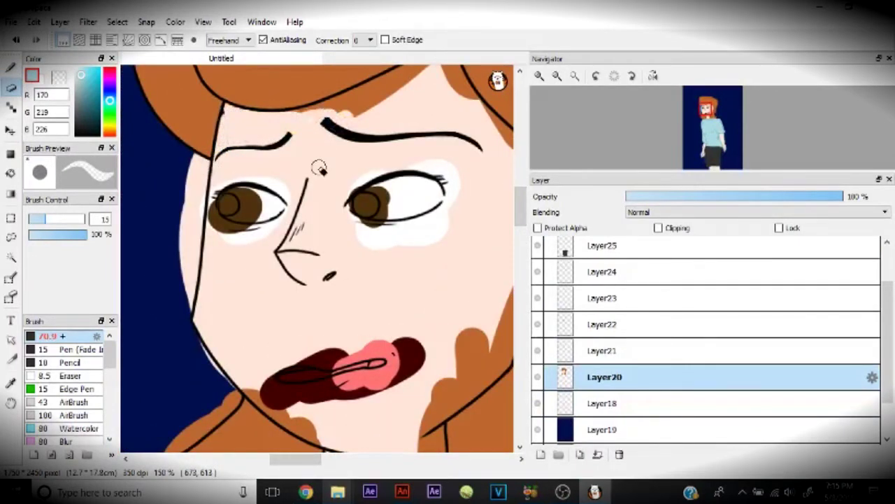
pyautogui.scroll(3, 318, 168)
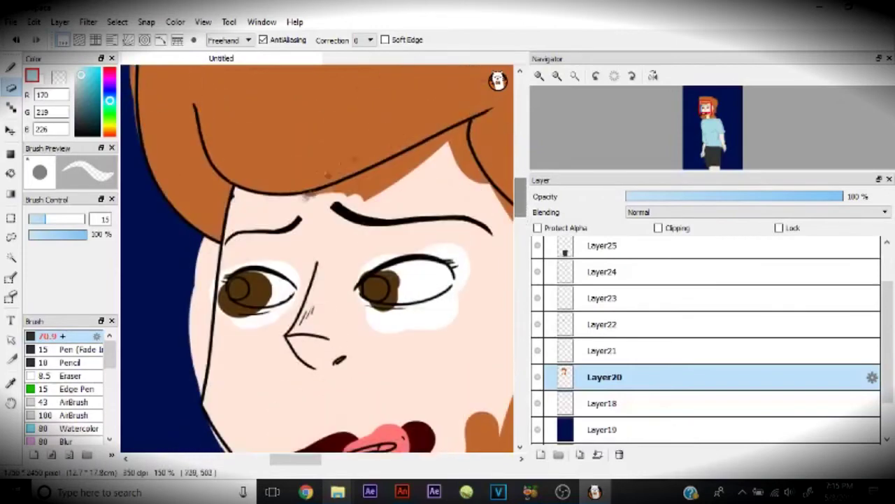
pyautogui.moveTo(342, 175)
pyautogui.mouseDown()
pyautogui.moveTo(413, 154)
pyautogui.moveTo(402, 161)
pyautogui.mouseUp()
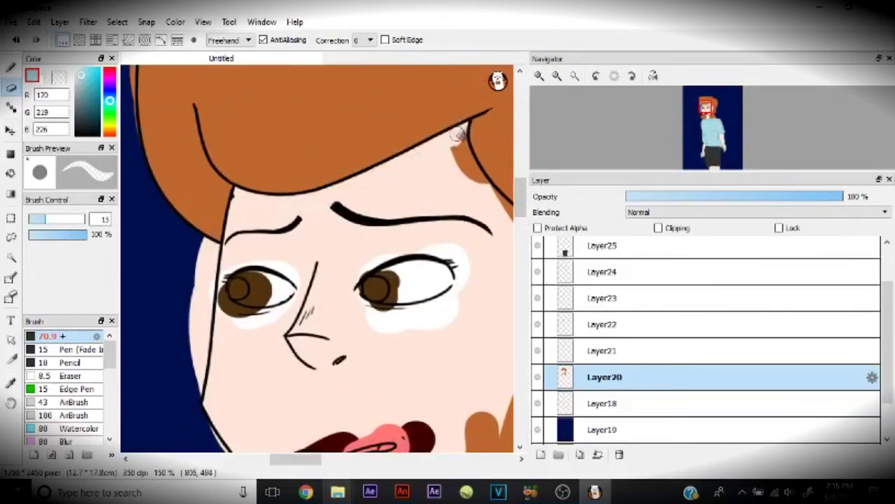
pyautogui.hscroll(3, 398, 240)
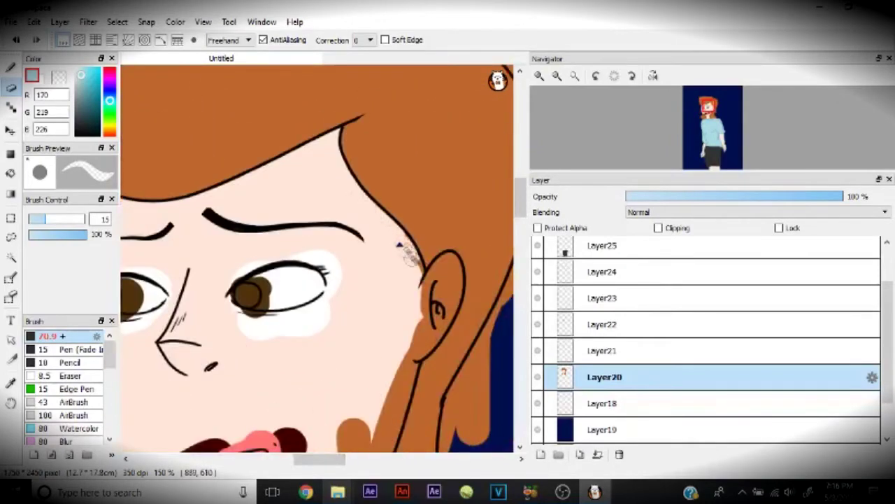
pyautogui.moveTo(447, 258)
pyautogui.mouseDown()
pyautogui.moveTo(456, 287)
pyautogui.moveTo(438, 342)
pyautogui.mouseUp()
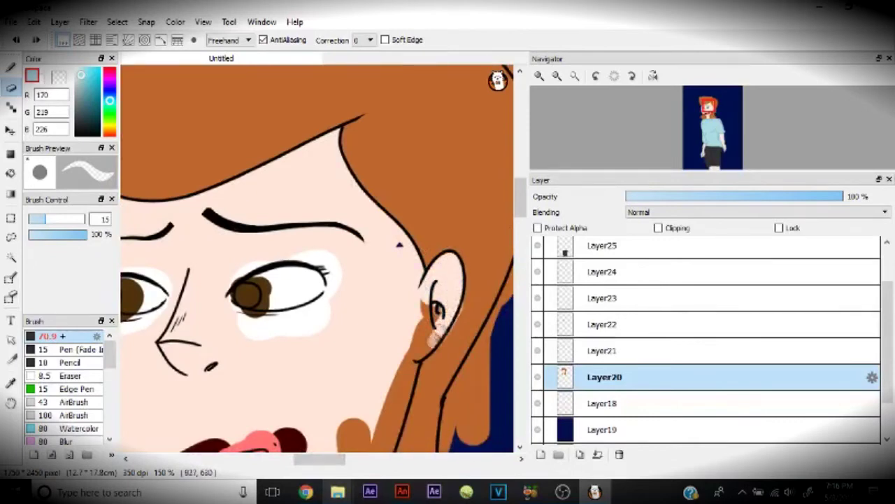
pyautogui.scroll(-6, 400, 245)
pyautogui.hscroll(1, 400, 245)
pyautogui.moveTo(319, 238)
pyautogui.mouseDown()
pyautogui.moveTo(294, 301)
pyautogui.moveTo(318, 235)
pyautogui.mouseUp()
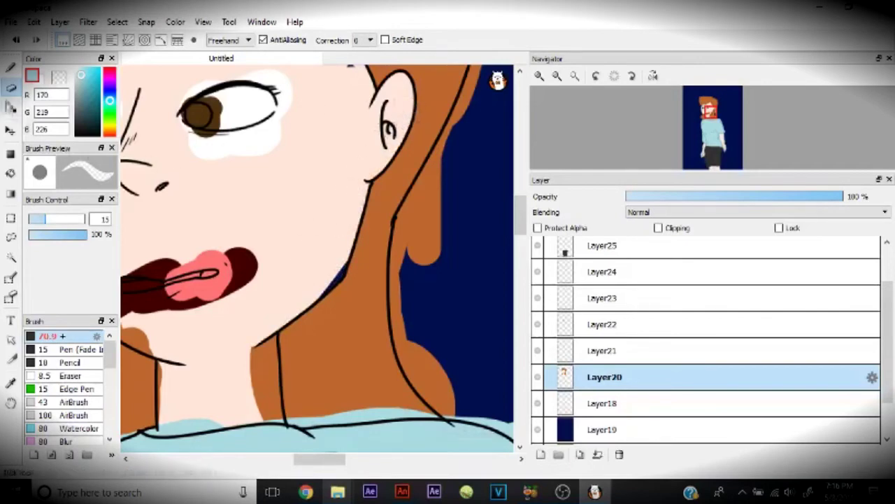
# With a smaller brush, paint navy along the hair's right edge over the orange bump.
pyautogui.press('[')
pyautogui.scroll(-5, 317, 259)
pyautogui.moveTo(437, 199); pyautogui.dragTo(465, 253)
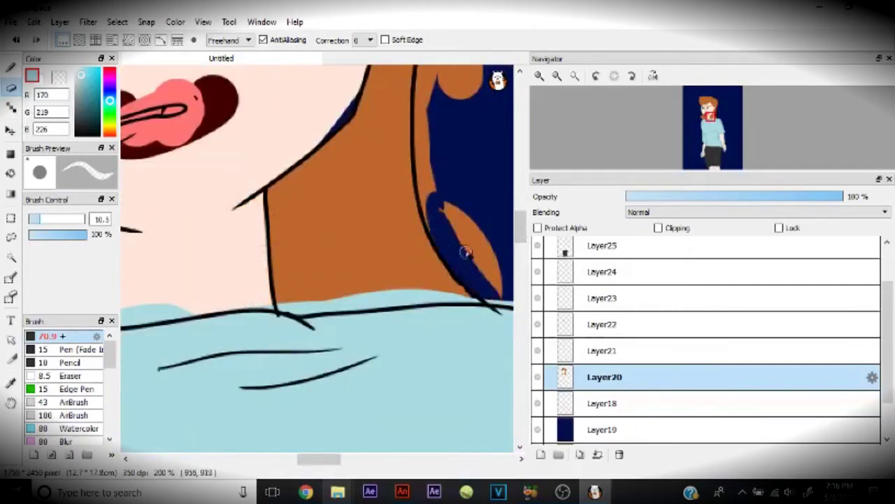
pyautogui.hotkey('ctrl', 'z')
pyautogui.hotkey('ctrl', 'z')
pyautogui.hotkey('ctrl', 'z')
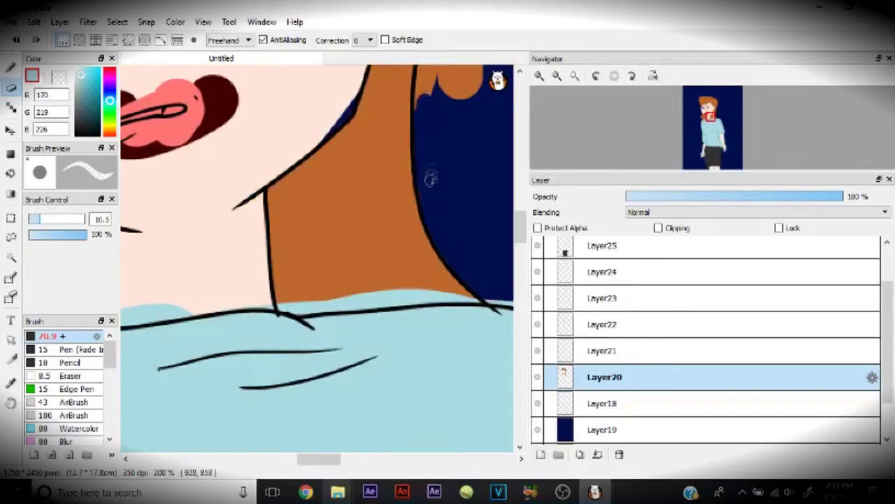
pyautogui.scroll(5, 431, 178)
pyautogui.moveTo(420, 196)
pyautogui.mouseDown()
pyautogui.moveTo(430, 294)
pyautogui.moveTo(488, 145)
pyautogui.moveTo(492, 104)
pyautogui.mouseUp()
pyautogui.scroll(-3, 452, 301)
pyautogui.scroll(5, 420, 287)
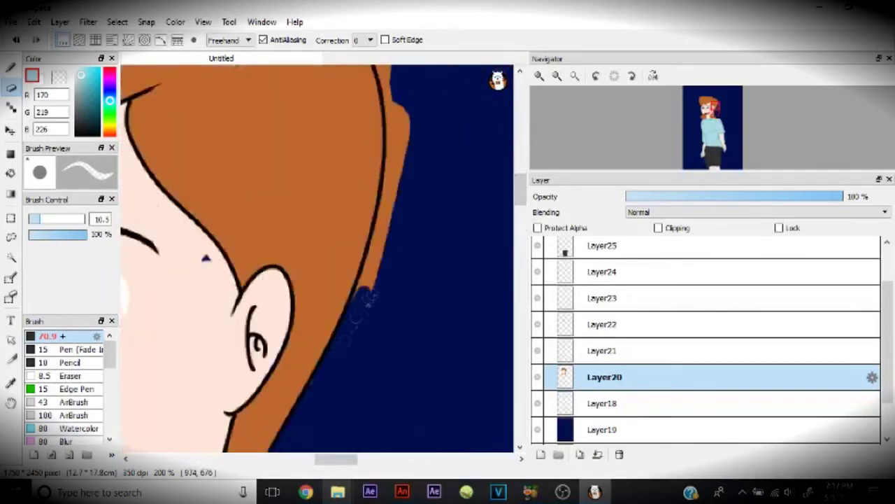
pyautogui.scroll(3, 388, 283)
pyautogui.moveTo(389, 283); pyautogui.dragTo(389, 231)
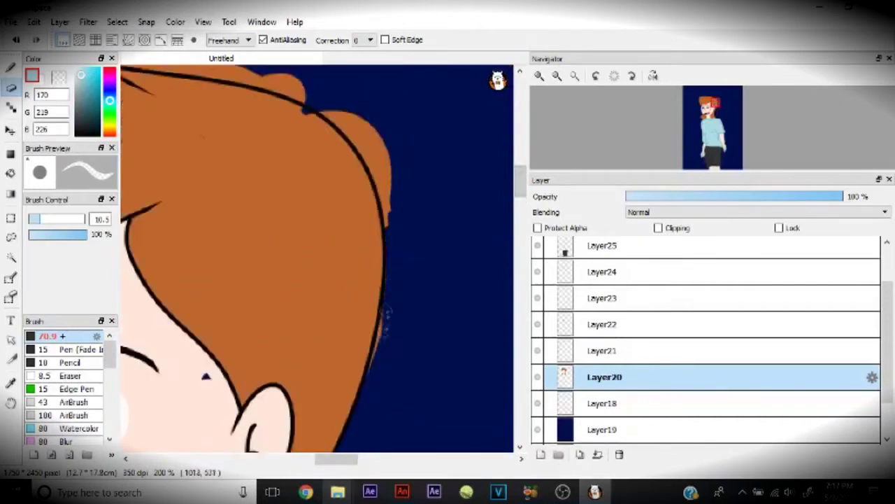
pyautogui.scroll(3, 503, 232)
pyautogui.moveTo(371, 265); pyautogui.dragTo(349, 221)
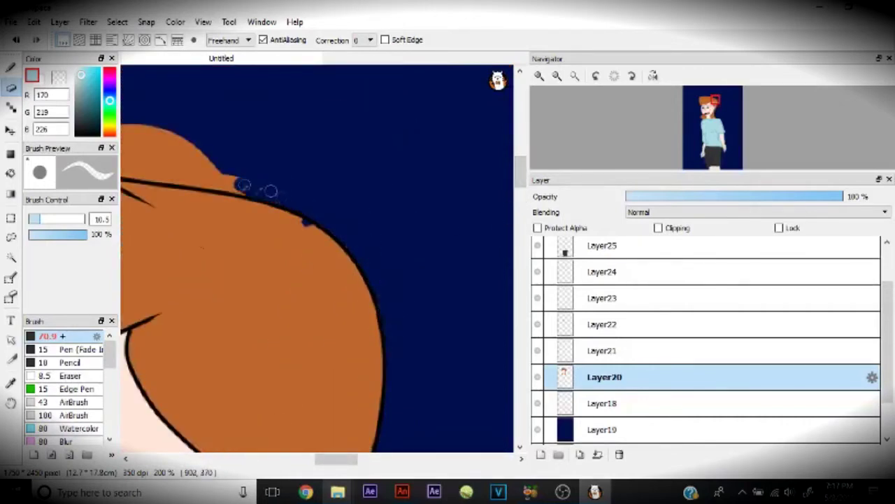
# Cover the orange bumps at the hair's top, edge and neck with navy, and the jaw bump with skin tone.
pyautogui.hscroll(-3, 210, 182)
pyautogui.moveTo(244, 121); pyautogui.dragTo(224, 129)
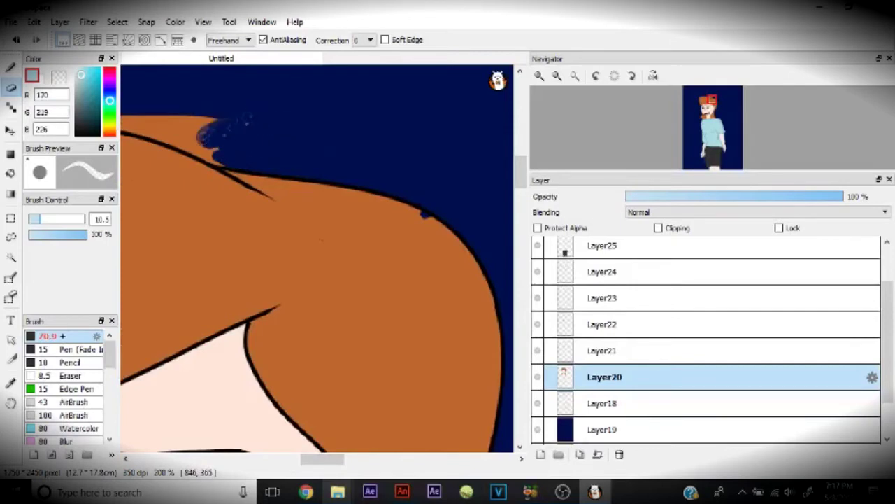
pyautogui.hscroll(-3, 182, 103)
pyautogui.moveTo(140, 126); pyautogui.dragTo(369, 116)
pyautogui.hscroll(-3, 281, 95)
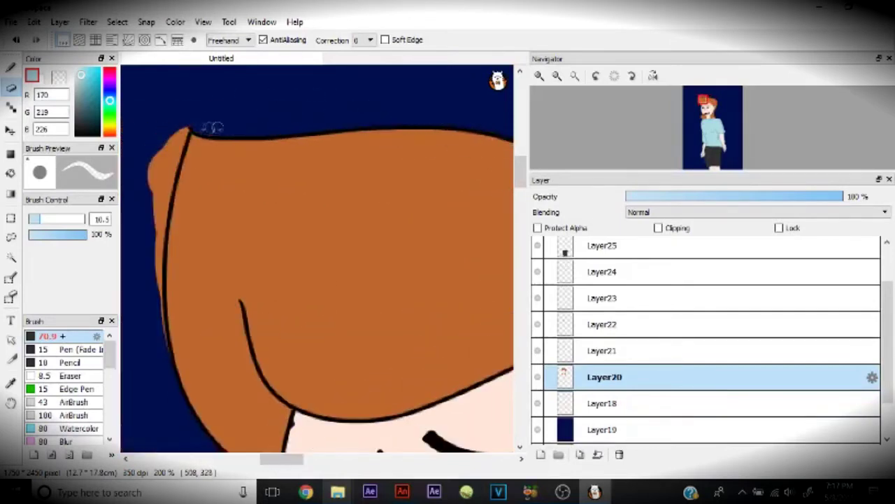
pyautogui.moveTo(159, 221); pyautogui.dragTo(155, 308)
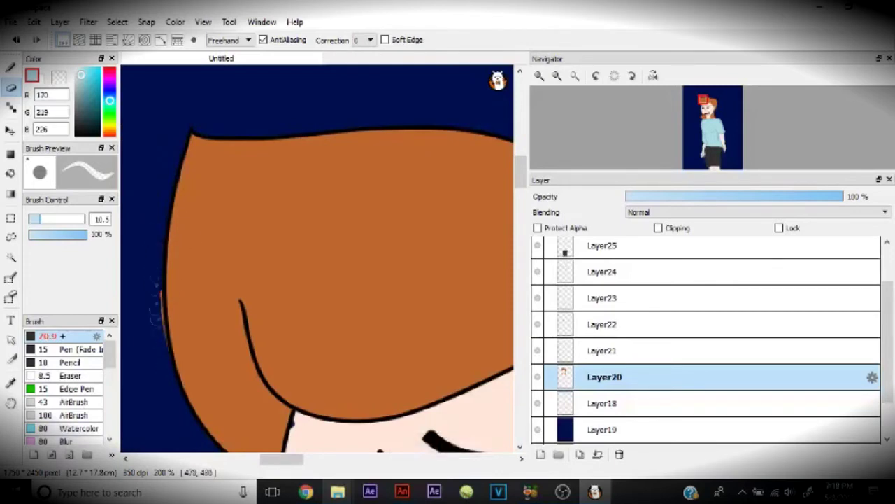
pyautogui.scroll(-10, 231, 246)
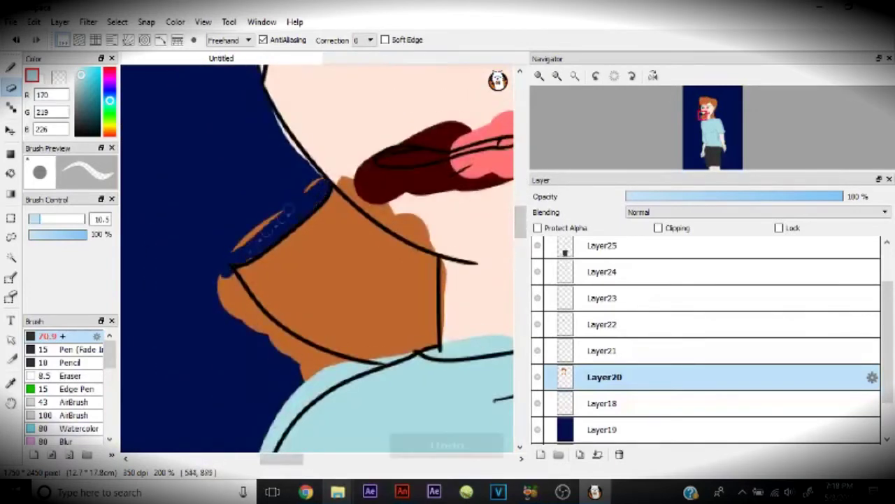
pyautogui.moveTo(233, 283); pyautogui.dragTo(297, 356)
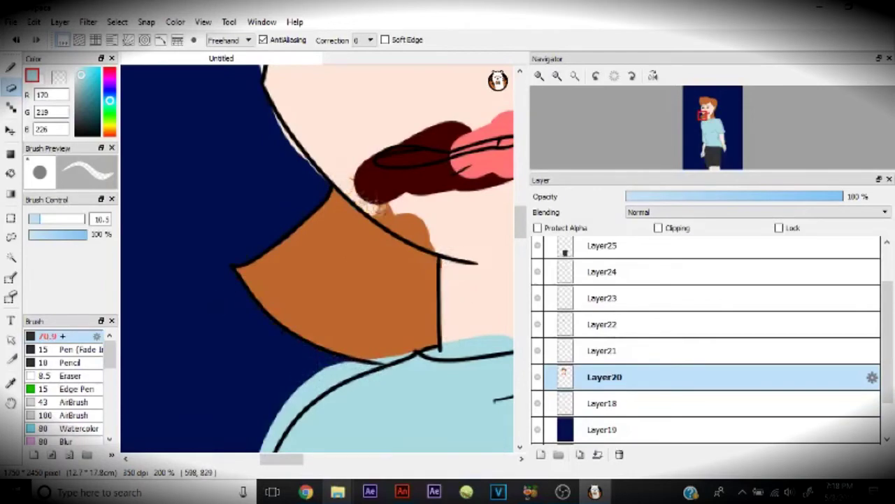
pyautogui.moveTo(377, 206); pyautogui.dragTo(412, 221)
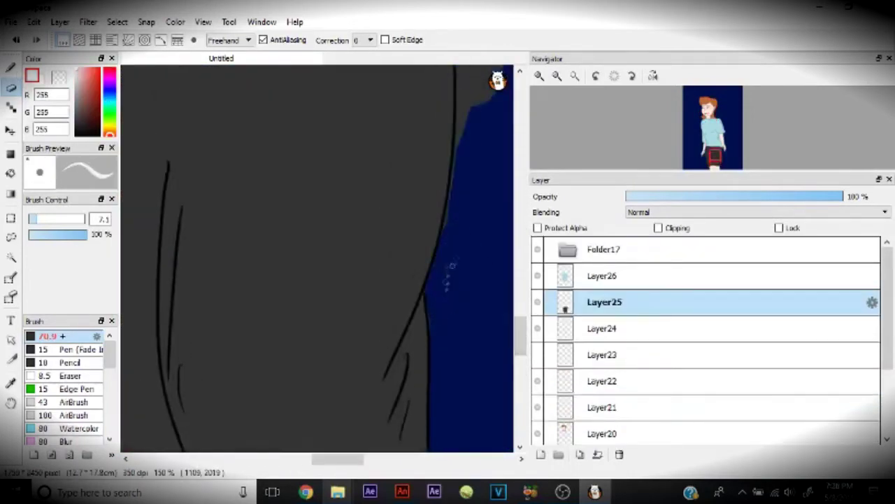
# On shirt layer Layer26, paint over the dark blob at the collar in light blue.
pyautogui.scroll(4, 449, 265)
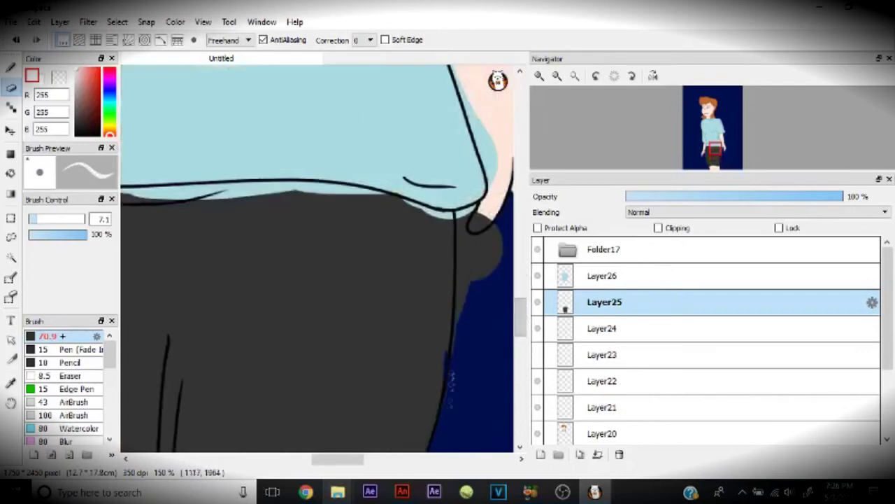
pyautogui.hscroll(-5, 475, 288)
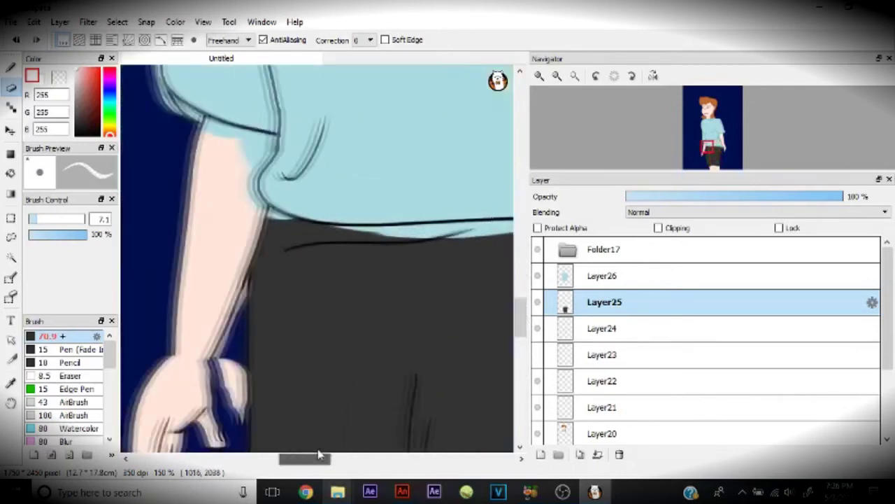
pyautogui.scroll(-3, 604, 310)
pyautogui.click(603, 361)
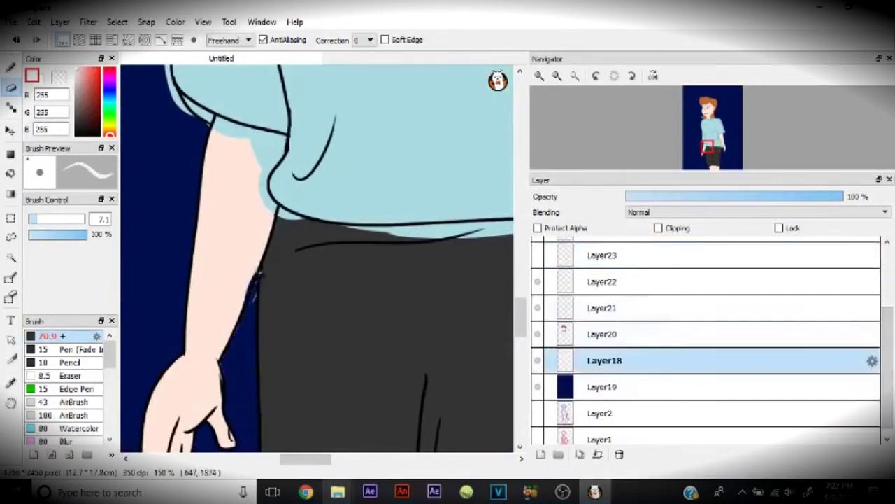
pyautogui.scroll(3, 542, 308)
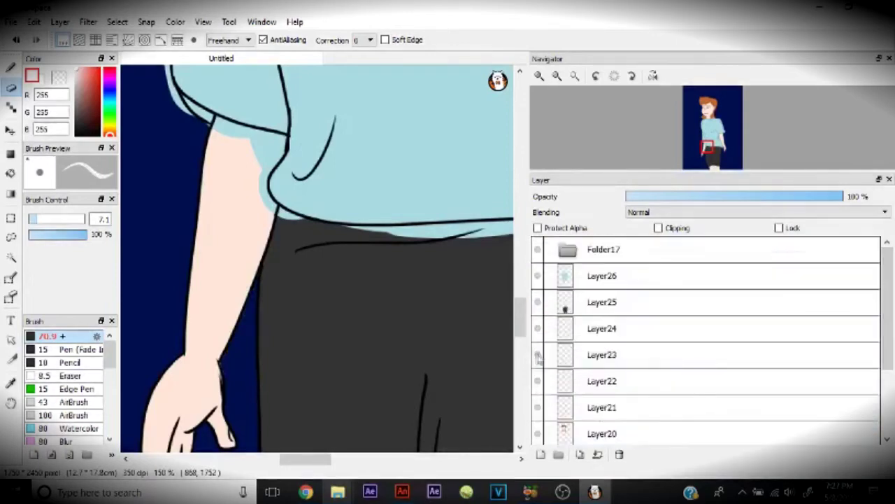
pyautogui.hotkey('ctrl', '-')
pyautogui.scroll(3, 530, 300)
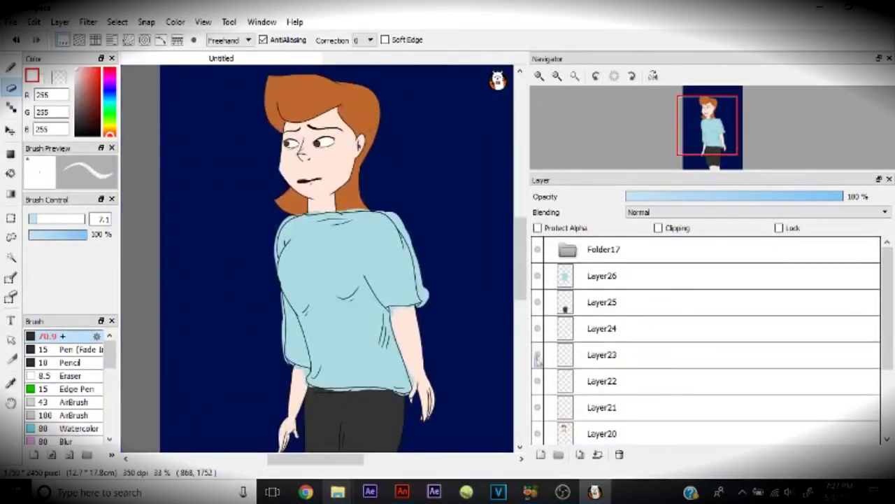
pyautogui.click(537, 275)
pyautogui.click(537, 276)
pyautogui.click(604, 276)
pyautogui.hotkey('ctrl', '+')
pyautogui.hotkey('ctrl', '+')
pyautogui.hotkey('ctrl', '+')
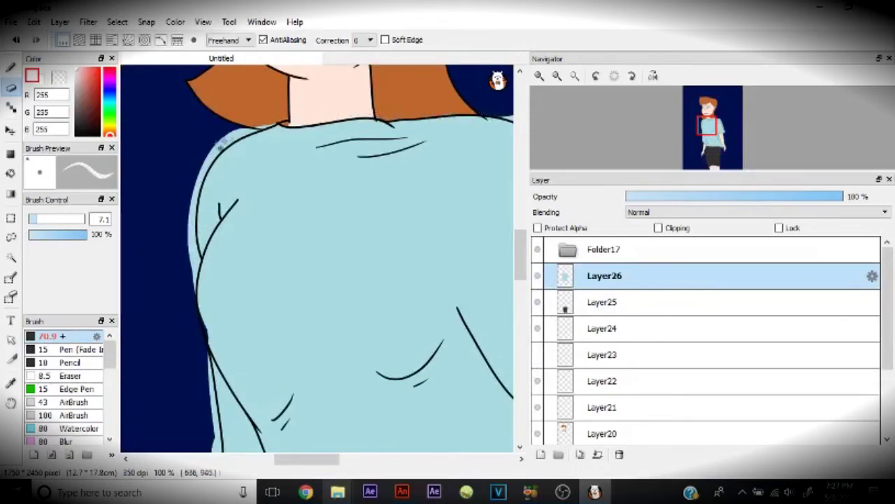
pyautogui.hotkey('ctrl', '+')
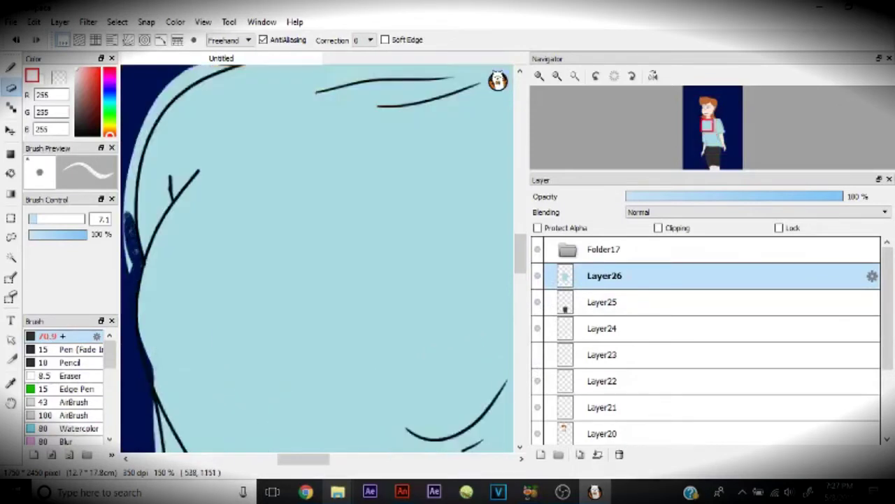
pyautogui.scroll(3, 511, 243)
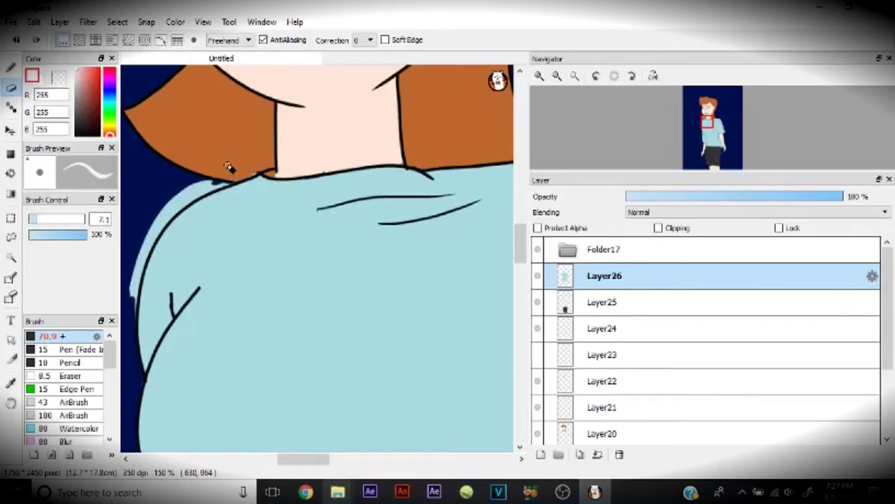
pyautogui.moveTo(205, 188); pyautogui.dragTo(256, 175)
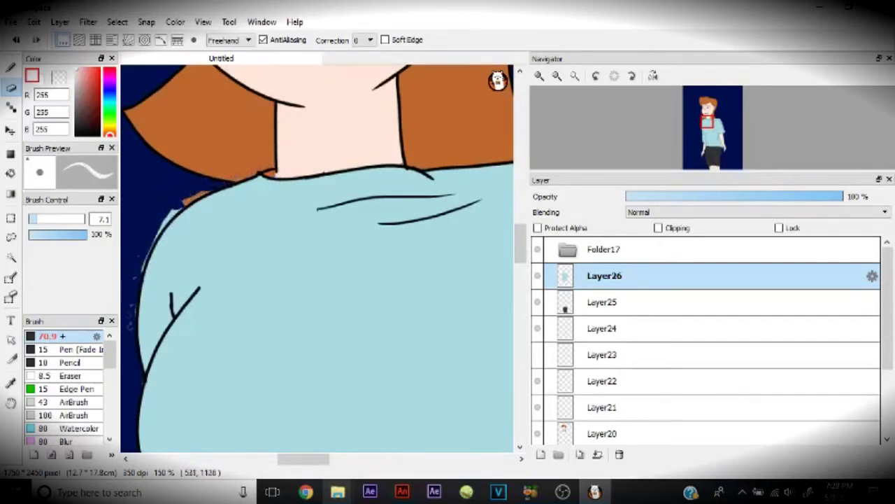
# Pick the shirt's light blue and fill the dark strip along the shirt's left edge.
pyautogui.click(602, 433)
pyautogui.scroll(-3, 699, 349)
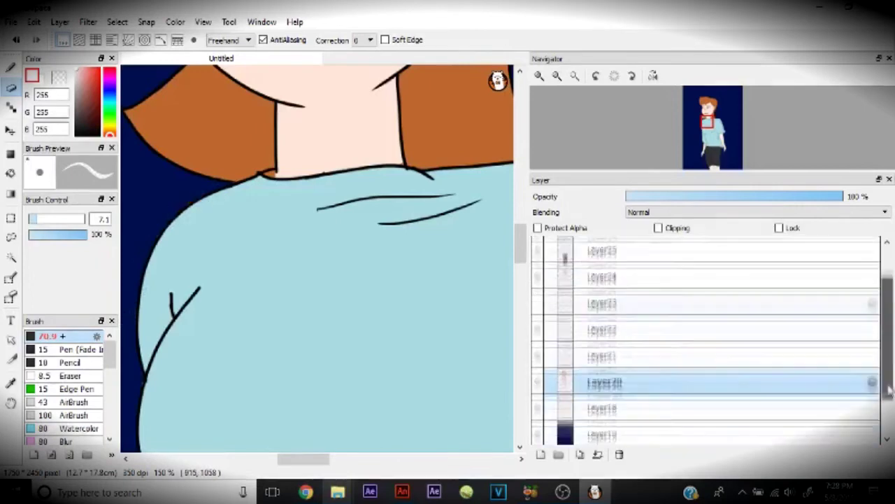
pyautogui.click(629, 380)
pyautogui.click(10, 67)
pyautogui.keyDown('ctrl'); pyautogui.click(265, 220); pyautogui.keyUp('ctrl')
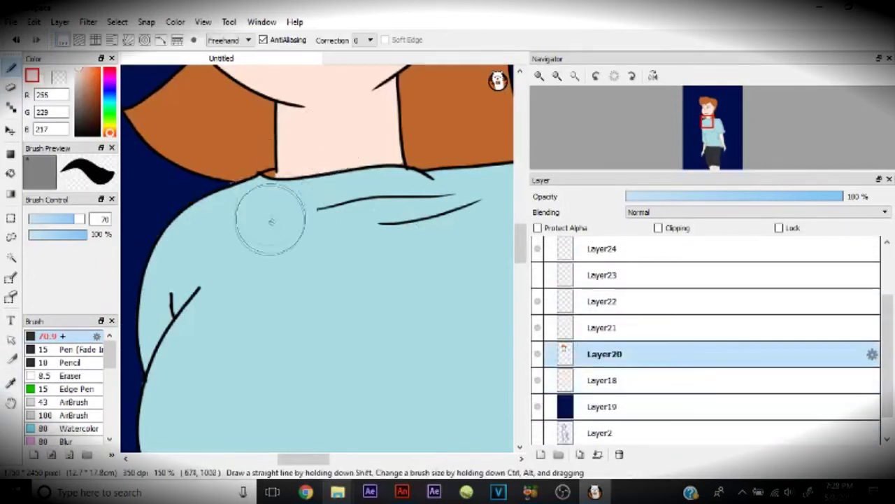
pyautogui.scroll(3, 699, 336)
pyautogui.click(604, 276)
pyautogui.scroll(-5, 315, 259)
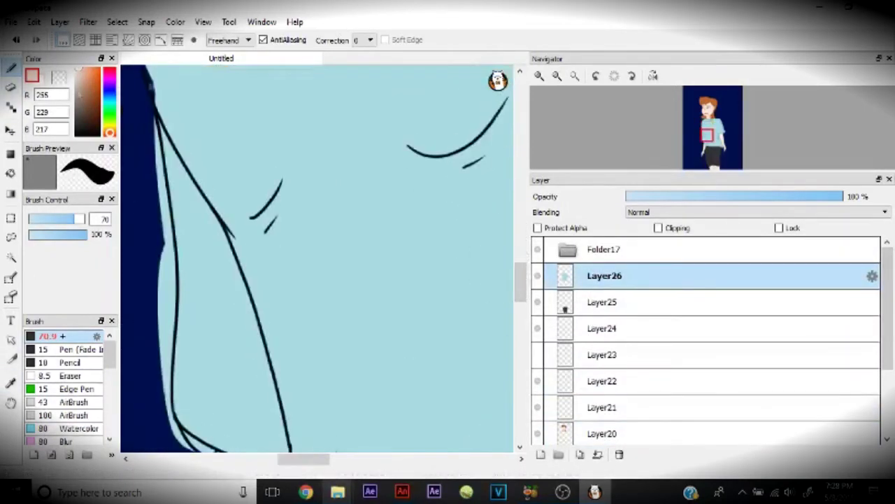
pyautogui.keyDown('alt'); pyautogui.click(164, 185); pyautogui.keyUp('alt')
pyautogui.press('e')
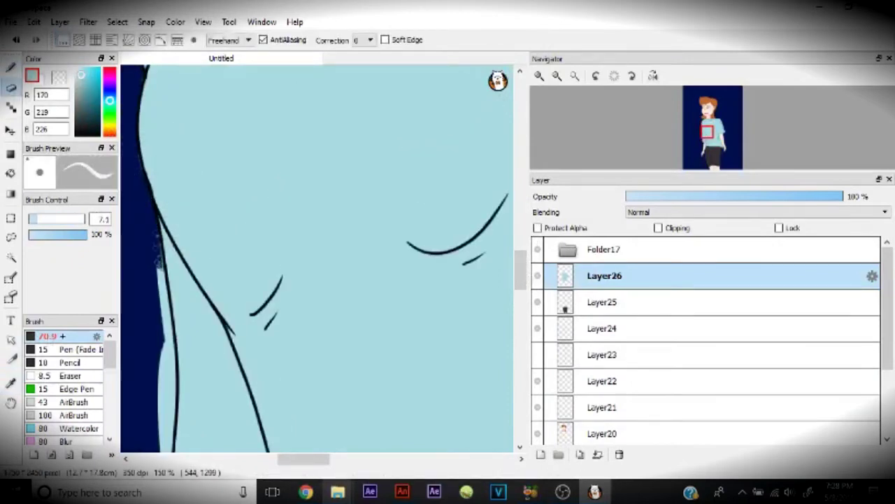
pyautogui.scroll(-3, 314, 259)
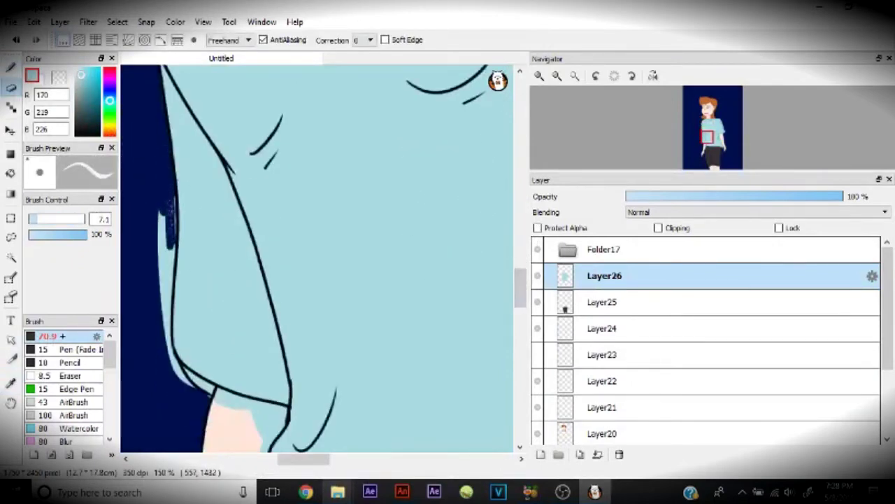
pyautogui.moveTo(170, 323); pyautogui.dragTo(166, 302)
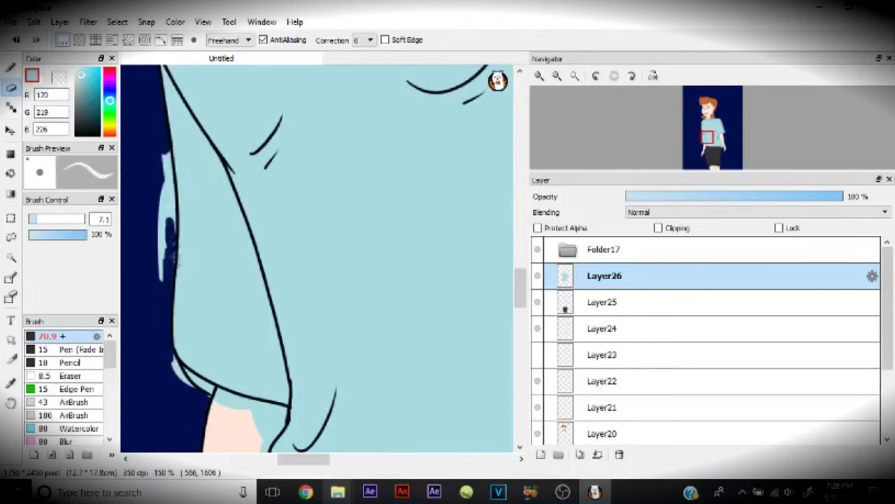
pyautogui.moveTo(172, 203); pyautogui.dragTo(168, 157)
# Clean the light-blue fringe at the waistline and paint the fingertip edge skin-coloured on Layer18.
pyautogui.scroll(-3, 314, 259)
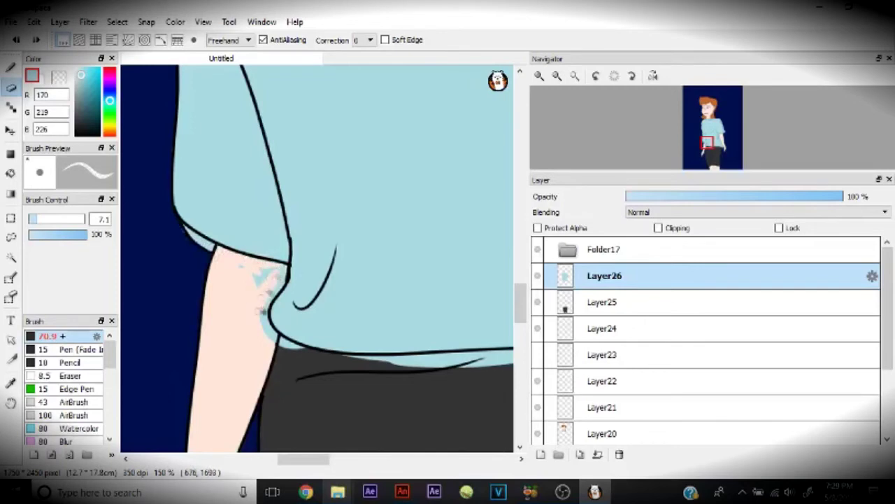
pyautogui.scroll(-2, 313, 220)
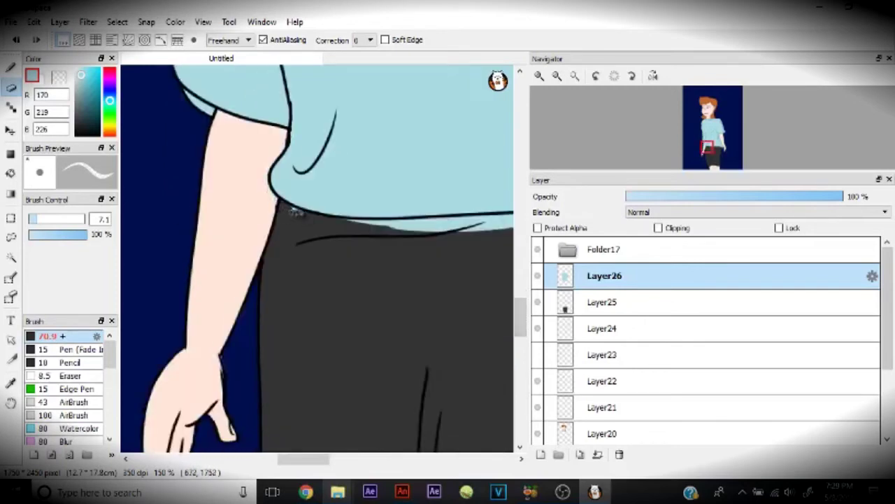
pyautogui.hscroll(2, 297, 212)
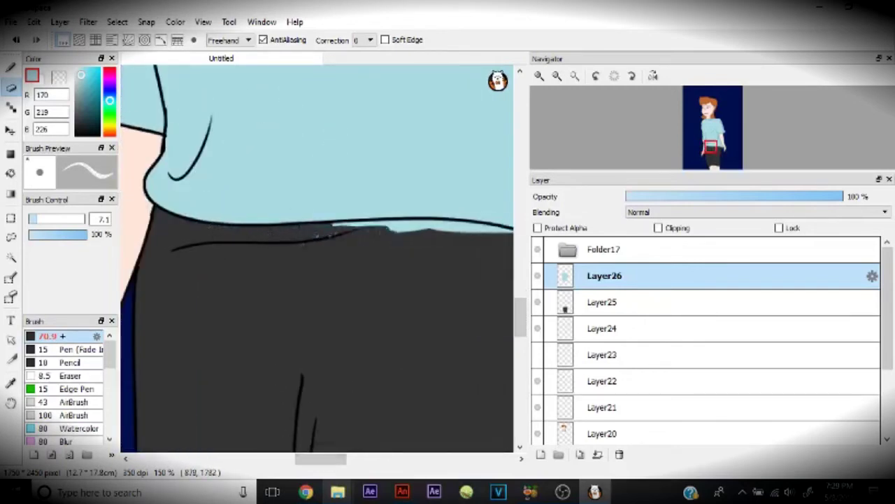
pyautogui.hscroll(5, 317, 259)
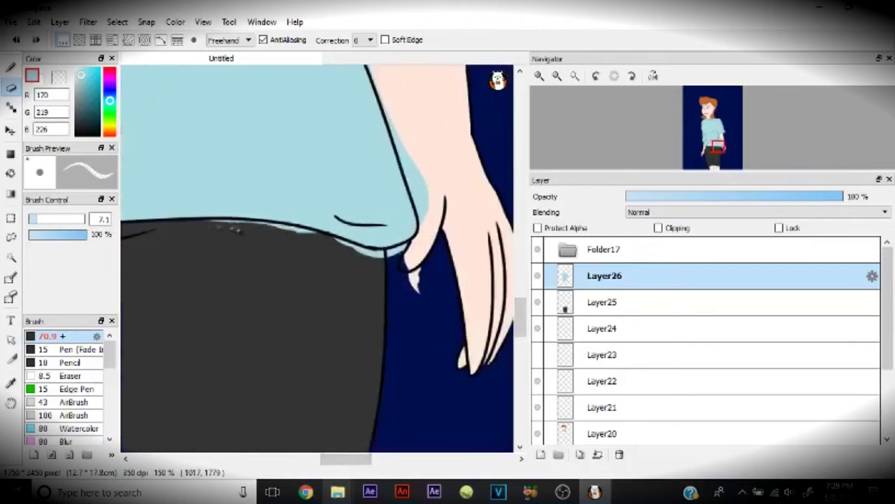
pyautogui.moveTo(236, 230); pyautogui.dragTo(404, 251)
pyautogui.keyDown('ctrl'); pyautogui.click(445, 269); pyautogui.keyUp('ctrl')
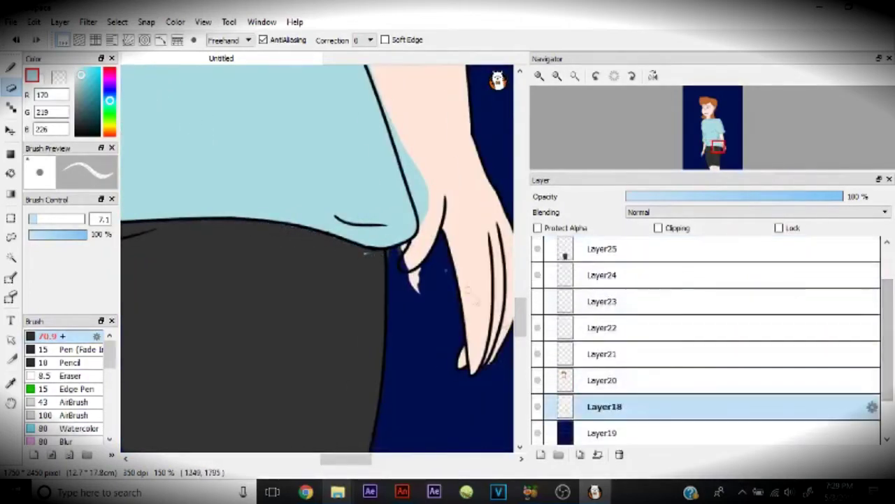
pyautogui.keyDown('alt'); pyautogui.click(423, 269); pyautogui.keyUp('alt')
pyautogui.moveTo(411, 274)
pyautogui.mouseDown()
pyautogui.moveTo(392, 255)
pyautogui.moveTo(393, 270)
pyautogui.moveTo(413, 286)
pyautogui.mouseUp()
# On Layer26, cover the light-blue fringe and bulge at the sleeve, extending navy along its edge.
pyautogui.keyDown('ctrl'); pyautogui.click(365, 252); pyautogui.keyUp('ctrl')
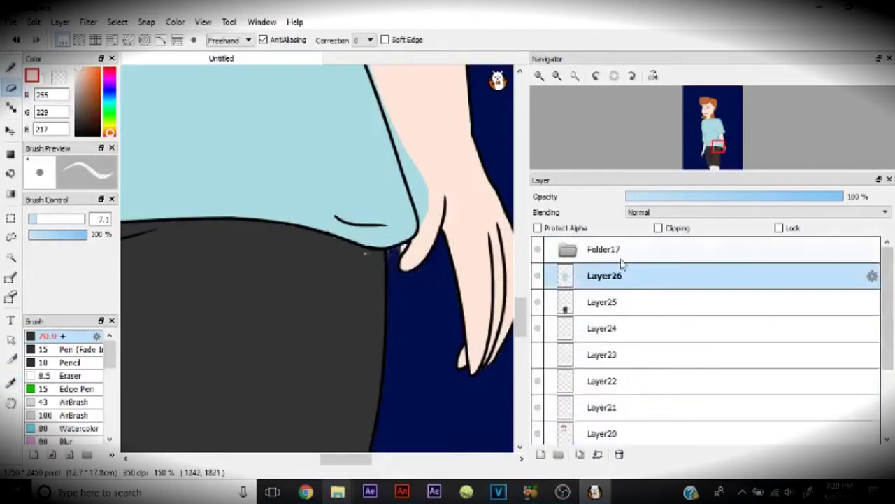
pyautogui.scroll(5, 406, 266)
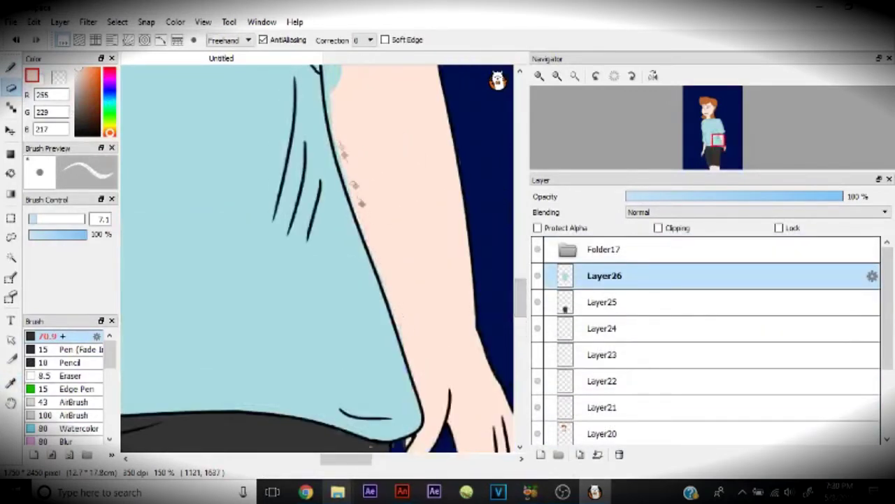
pyautogui.scroll(5, 349, 178)
pyautogui.moveTo(328, 261)
pyautogui.mouseDown()
pyautogui.moveTo(383, 271)
pyautogui.moveTo(340, 259)
pyautogui.moveTo(426, 256)
pyautogui.mouseUp()
pyautogui.hscroll(3, 350, 266)
pyautogui.moveTo(360, 227)
pyautogui.mouseDown()
pyautogui.moveTo(388, 210)
pyautogui.moveTo(378, 175)
pyautogui.moveTo(353, 196)
pyautogui.moveTo(385, 203)
pyautogui.mouseUp()
pyautogui.moveTo(350, 98); pyautogui.dragTo(343, 182)
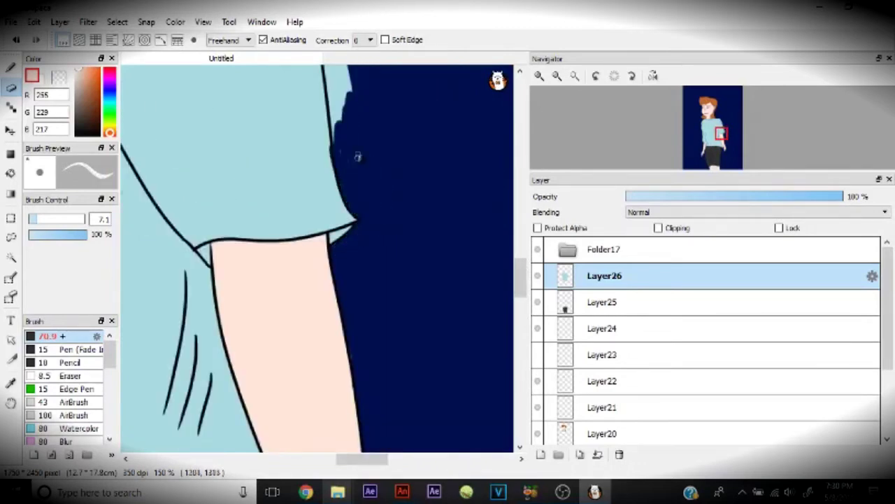
pyautogui.scroll(2, 336, 174)
# With brush size 33, erase the light-blue bulge along the sleeve outline, then return to size 15.
pyautogui.keyDown('alt'); pyautogui.click(318, 224); pyautogui.keyUp('alt')
pyautogui.scroll(3, 330, 254)
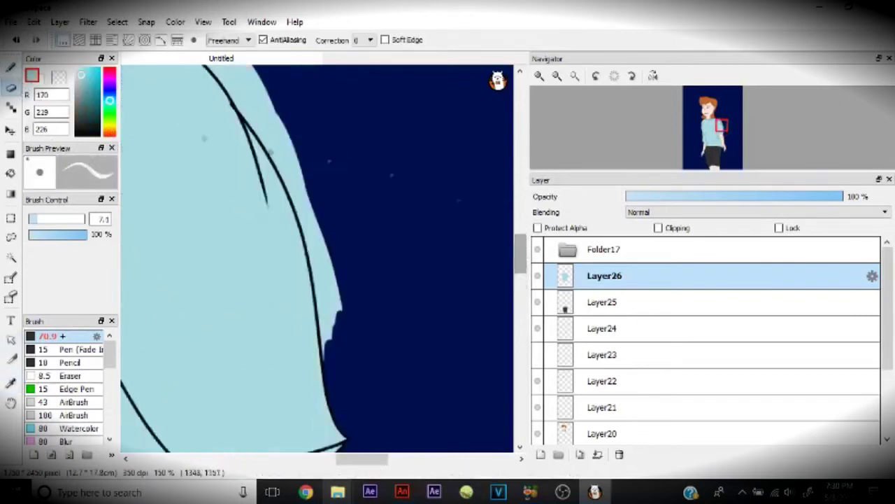
pyautogui.press(']')
pyautogui.press(']')
pyautogui.press(']')
pyautogui.press(']')
pyautogui.press(']')
pyautogui.scroll(2, 482, 231)
pyautogui.moveTo(238, 81)
pyautogui.mouseDown()
pyautogui.moveTo(296, 186)
pyautogui.moveTo(286, 180)
pyautogui.moveTo(310, 240)
pyautogui.mouseUp()
pyautogui.press('[')
pyautogui.press('[')
pyautogui.press('[')
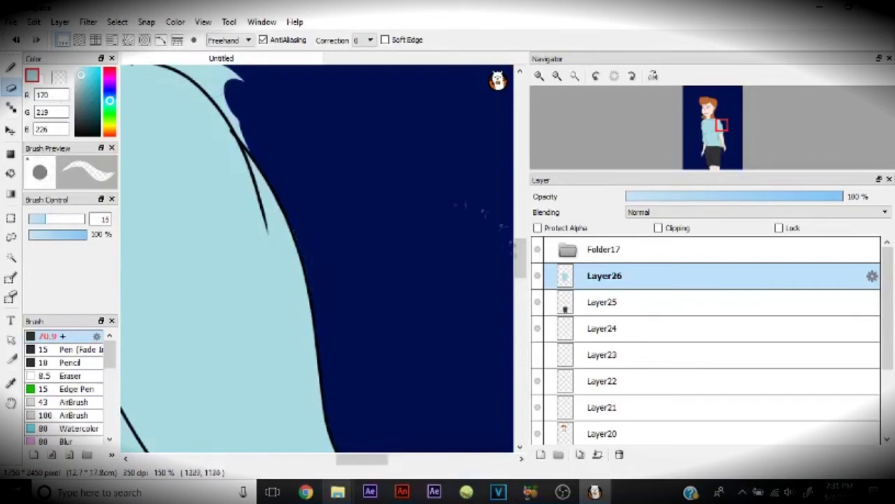
pyautogui.scroll(2, 483, 214)
pyautogui.hscroll(-2, 483, 214)
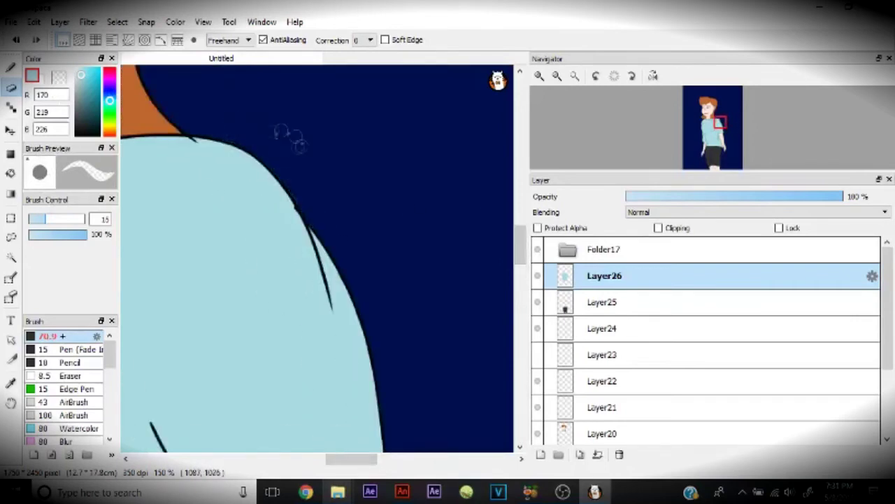
pyautogui.scroll(-5, 317, 259)
pyautogui.scroll(2, 317, 258)
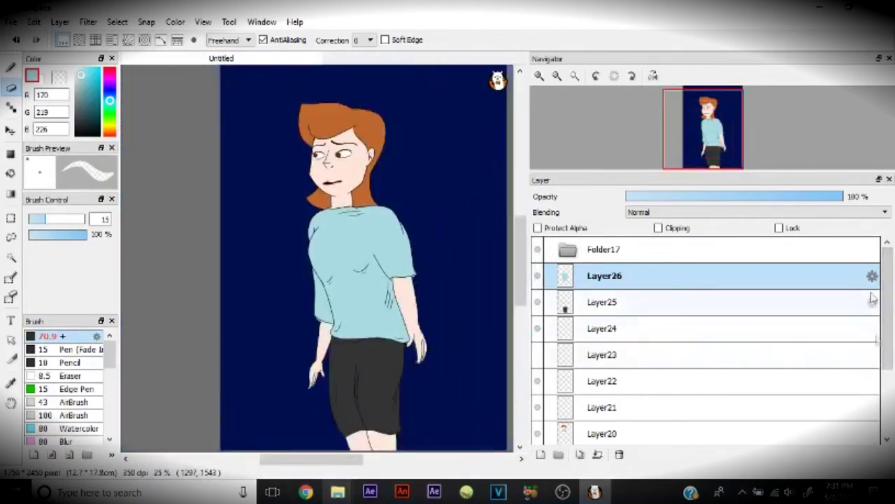
# On a new layer, paint darker blue fold shading on the shirt, undoing the first strokes.
pyautogui.click(540, 454)
pyautogui.press('alt')
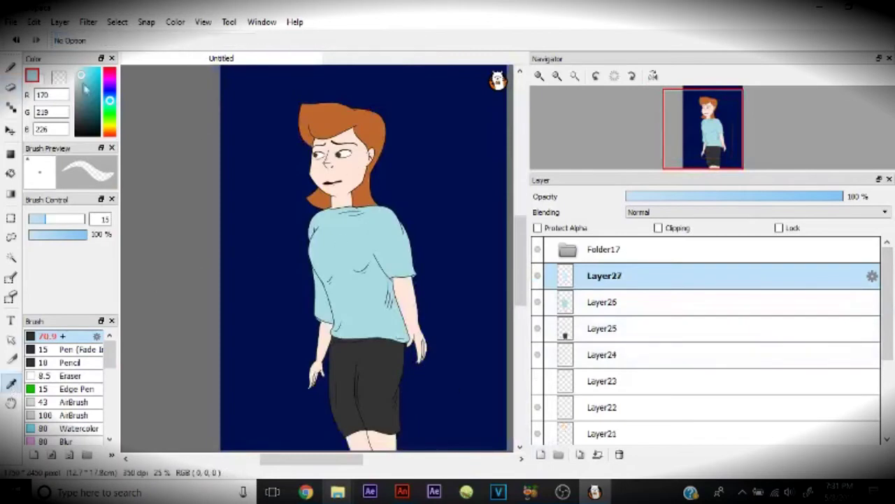
pyautogui.click(82, 86)
pyautogui.scroll(1, 349, 258)
pyautogui.moveTo(420, 293)
pyautogui.mouseDown()
pyautogui.moveTo(428, 371)
pyautogui.moveTo(381, 349)
pyautogui.moveTo(441, 363)
pyautogui.moveTo(448, 273)
pyautogui.moveTo(396, 196)
pyautogui.moveTo(374, 192)
pyautogui.mouseUp()
pyautogui.hotkey('ctrl', 'z')
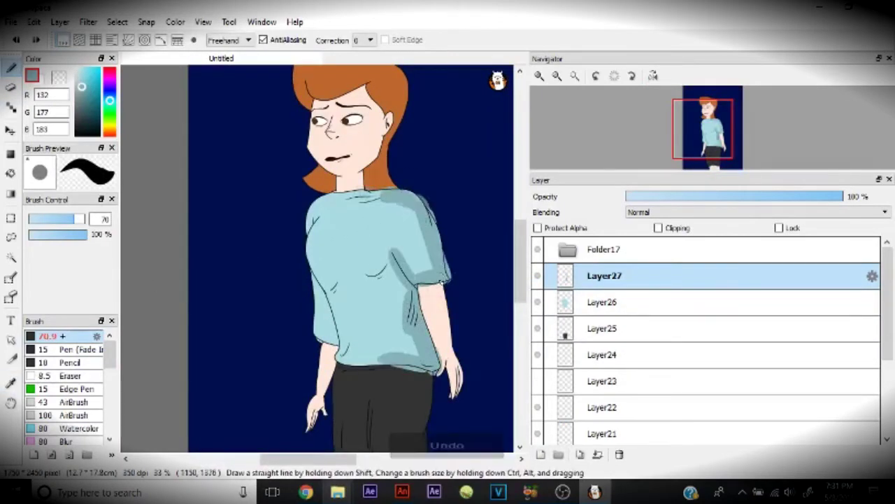
pyautogui.hotkey('ctrl', 'z')
pyautogui.hotkey('ctrl', 'z')
pyautogui.hotkey('ctrl', 'z')
pyautogui.hotkey('ctrl', 'z')
pyautogui.hotkey('ctrl', 'z')
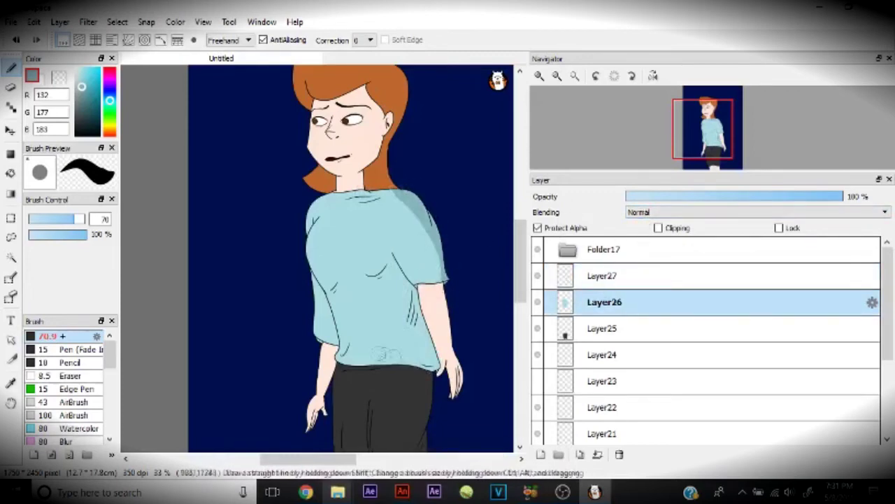
pyautogui.moveTo(341, 353); pyautogui.dragTo(346, 334)
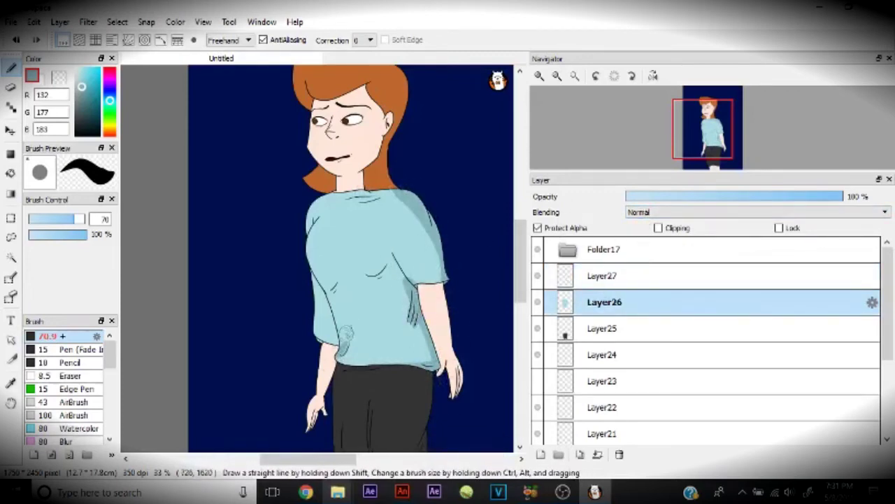
pyautogui.moveTo(329, 273); pyautogui.dragTo(327, 342)
pyautogui.scroll(-2, 70, 391)
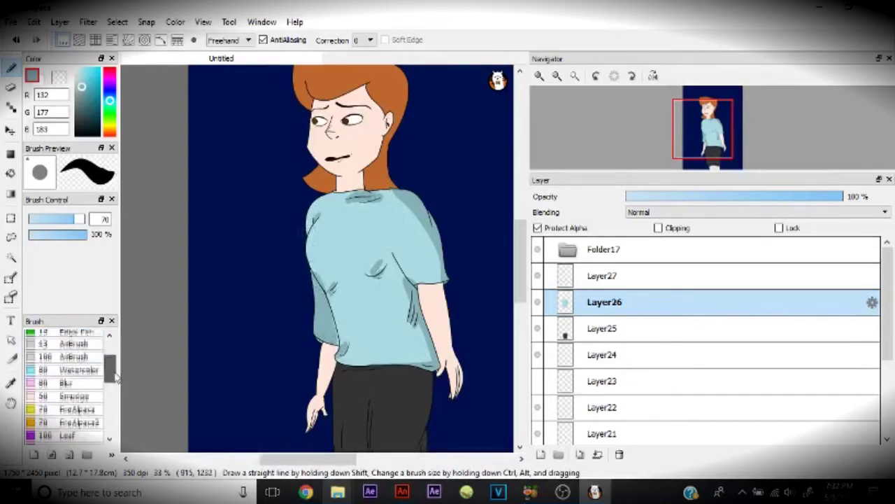
# Soften the shirt shading across the right side and shoulders with a size-122 Blur brush.
pyautogui.click(67, 374)
pyautogui.moveTo(345, 342); pyautogui.dragTo(356, 355)
pyautogui.moveTo(364, 284); pyautogui.dragTo(424, 360)
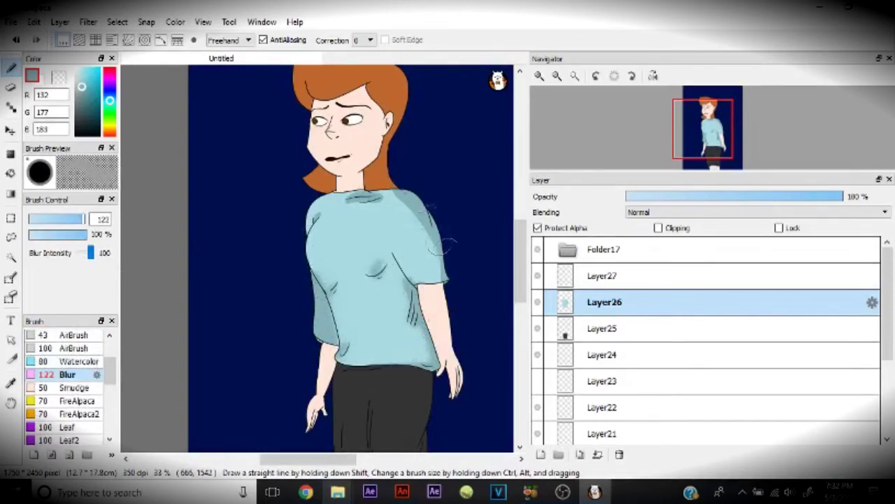
pyautogui.moveTo(438, 245); pyautogui.dragTo(309, 220)
# Pick a dark grey from the shorts on Layer25 and return to the brush.
pyautogui.moveTo(521, 261)
pyautogui.mouseDown()
pyautogui.moveTo(522, 294)
pyautogui.moveTo(521, 264)
pyautogui.mouseUp()
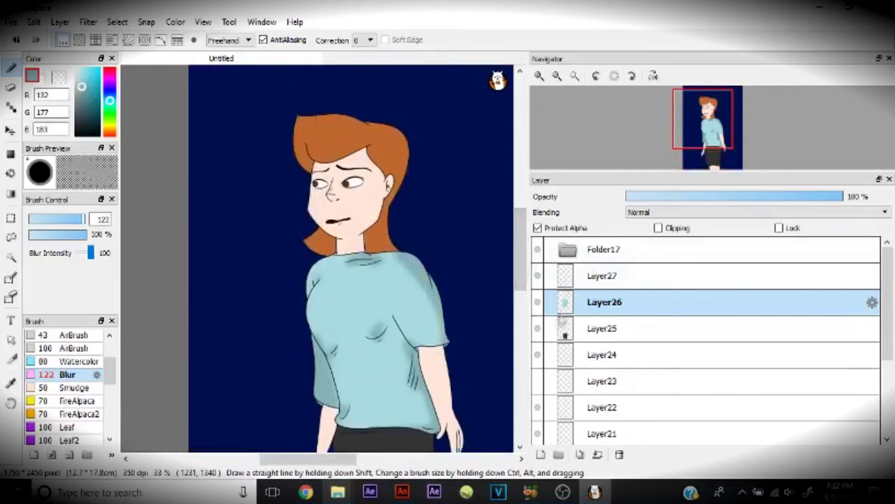
pyautogui.click(604, 328)
pyautogui.scroll(-2, 378, 322)
pyautogui.keyDown('alt'); pyautogui.click(378, 322); pyautogui.keyUp('alt')
pyautogui.click(378, 323)
pyautogui.press('b')
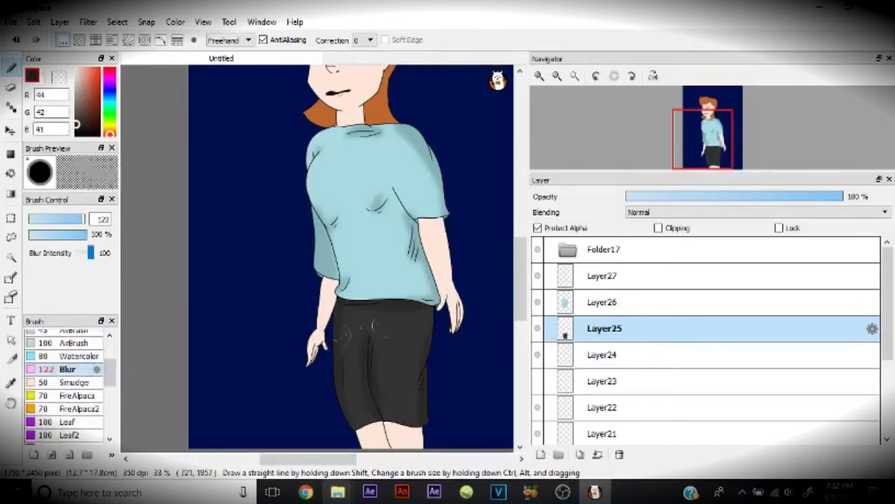
# Select Layer18, pick the girl's skin colour and choose the first brush preset.
pyautogui.scroll(3, 414, 364)
pyautogui.scroll(-5, 414, 363)
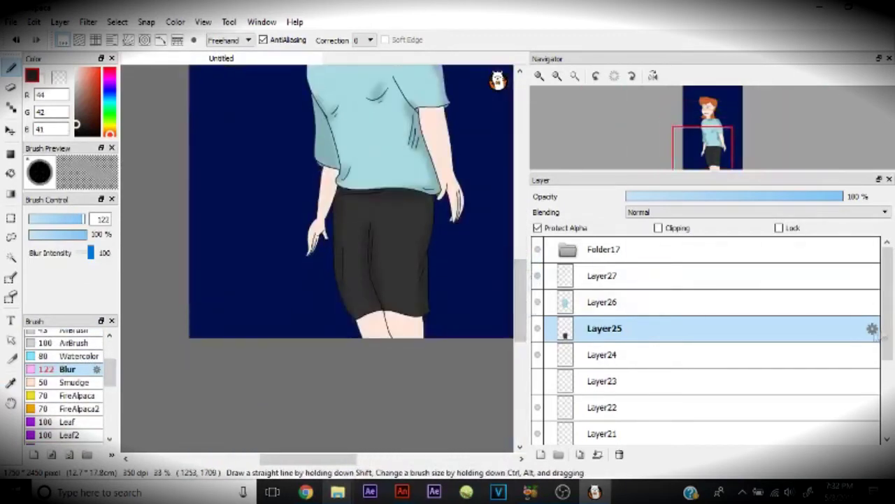
pyautogui.scroll(-3, 551, 390)
pyautogui.click(551, 389)
pyautogui.keyDown('alt'); pyautogui.click(451, 203); pyautogui.keyUp('alt')
pyautogui.click(63, 336)
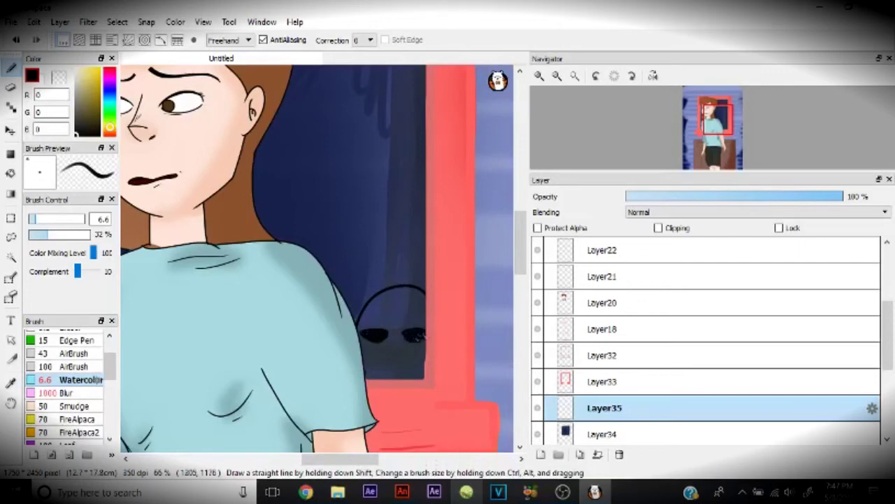
# On a new layer, paint the creature's face mid grey with an enlarged brush.
pyautogui.click(541, 454)
pyautogui.click(76, 98)
pyautogui.click(84, 219)
pyautogui.moveTo(370, 308)
pyautogui.mouseDown()
pyautogui.moveTo(402, 353)
pyautogui.moveTo(371, 294)
pyautogui.moveTo(361, 312)
pyautogui.mouseUp()
# Add white highlights to the creature's eyes on Layer35, undoing the last stroke.
pyautogui.click(556, 408)
pyautogui.scroll(-2, 556, 407)
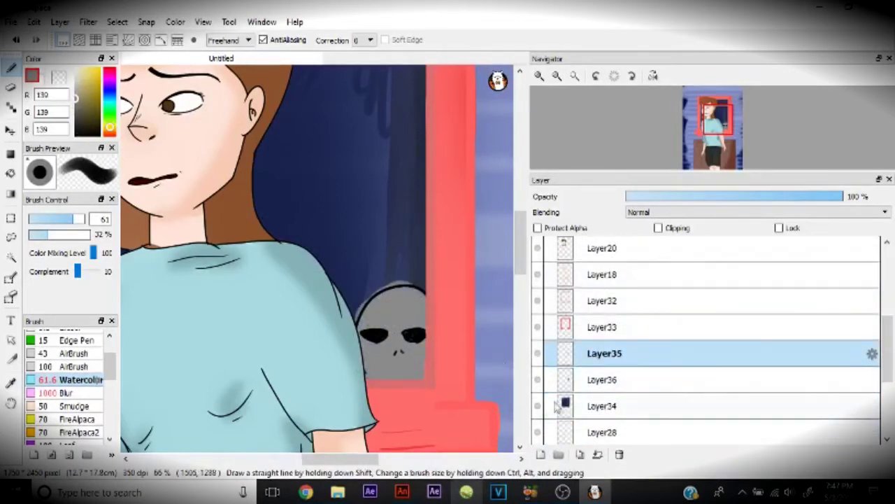
pyautogui.click(567, 379)
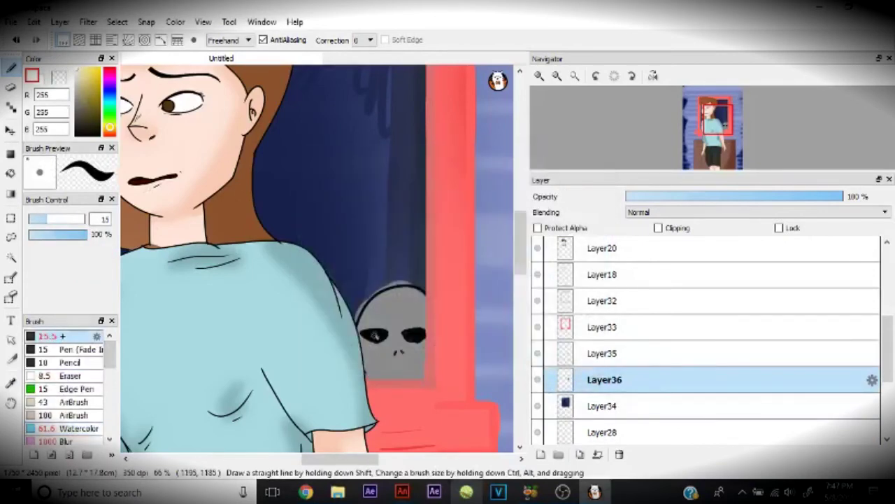
pyautogui.click(598, 354)
pyautogui.hotkey('ctrl', 'z')
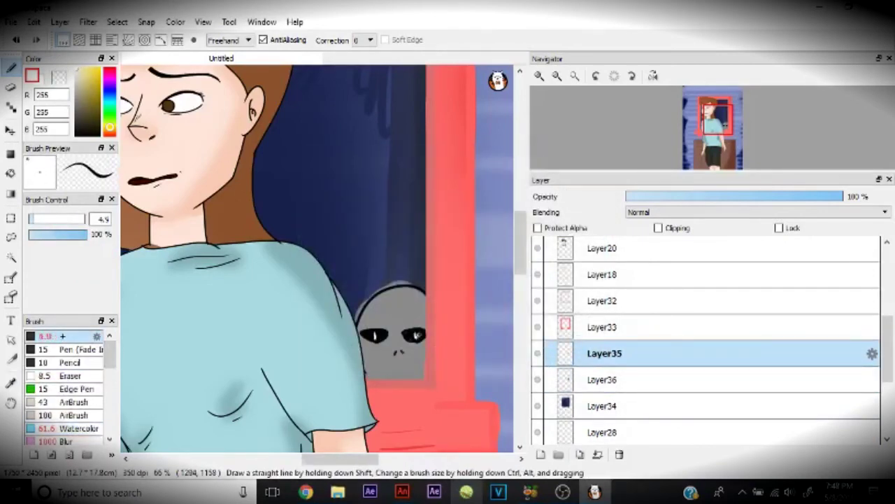
# Merge the eye layer into the face, fade it to about 10% opacity, and add Layer37.
pyautogui.scroll(-3, 415, 333)
pyautogui.scroll(2, 416, 333)
pyautogui.hotkey('ctrl', 'e')
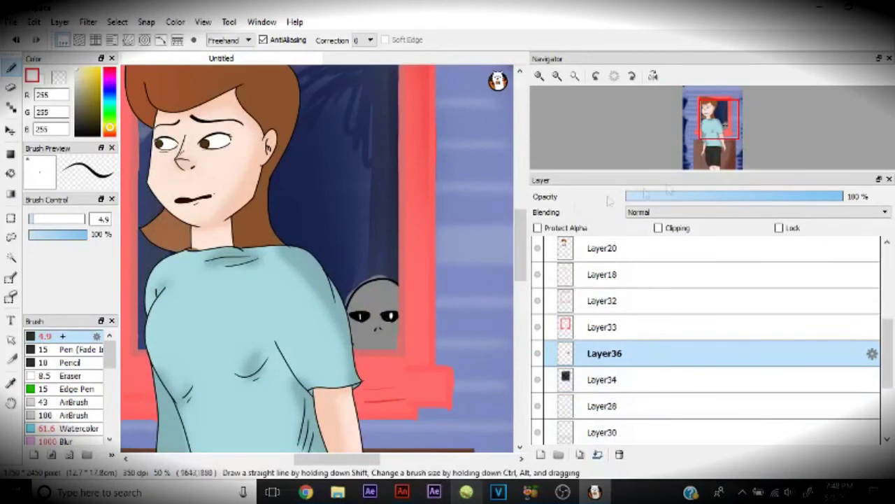
pyautogui.click(663, 197)
pyautogui.hotkey('ctrl', '-')
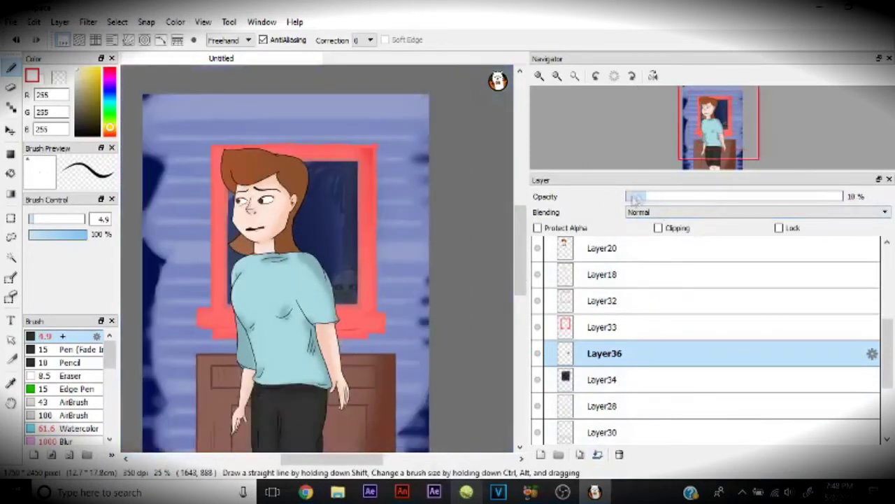
pyautogui.hotkey('ctrl', '-')
pyautogui.hotkey('ctrl', '-')
pyautogui.scroll(-3, 707, 341)
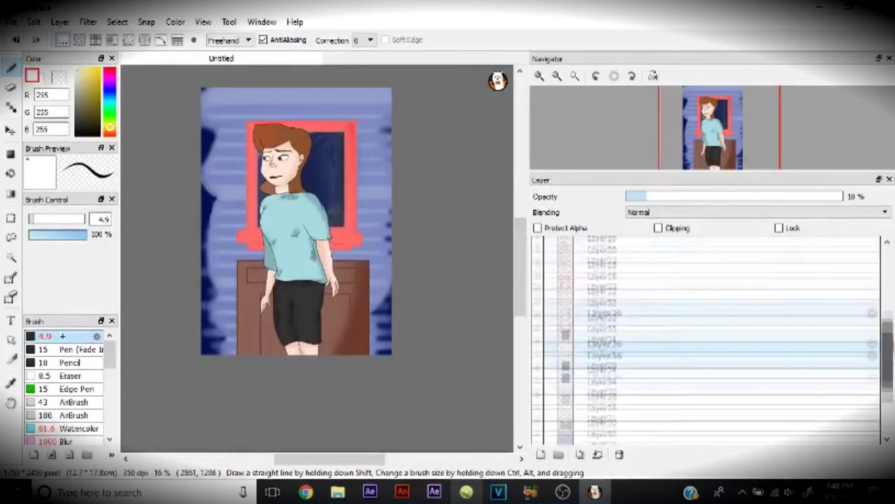
pyautogui.click(540, 454)
# Paint black shadowy strokes along the top, bottom and right edges of the picture.
pyautogui.click(79, 428)
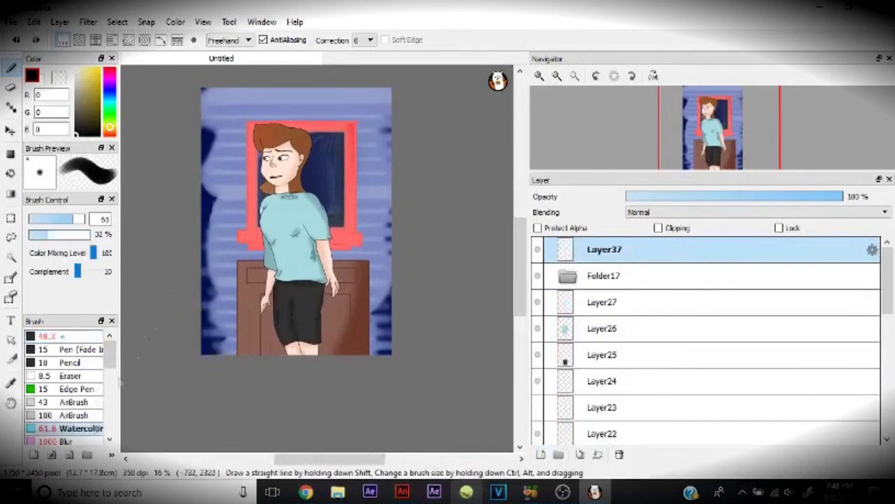
pyautogui.moveTo(203, 105)
pyautogui.mouseDown()
pyautogui.moveTo(245, 91)
pyautogui.moveTo(380, 334)
pyautogui.moveTo(210, 342)
pyautogui.moveTo(213, 105)
pyautogui.moveTo(203, 172)
pyautogui.mouseUp()
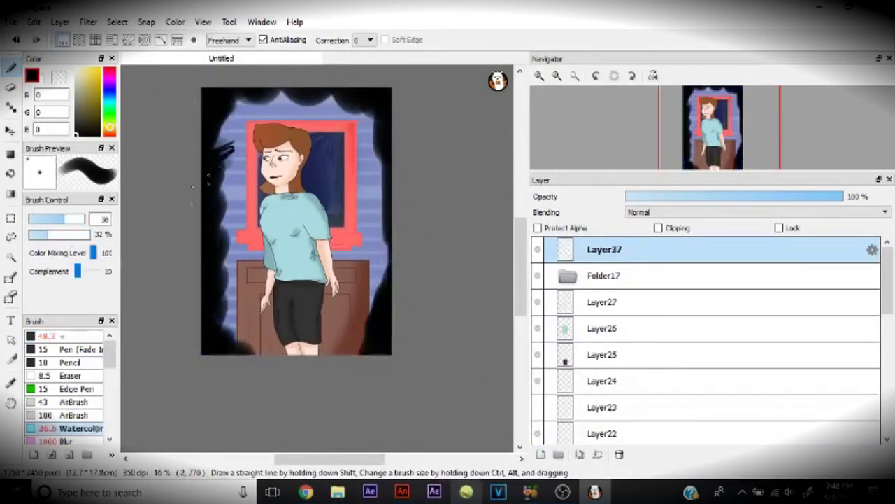
pyautogui.moveTo(218, 301); pyautogui.dragTo(234, 340)
pyautogui.moveTo(340, 354); pyautogui.dragTo(384, 147)
pyautogui.press('alt')
pyautogui.click(398, 293)
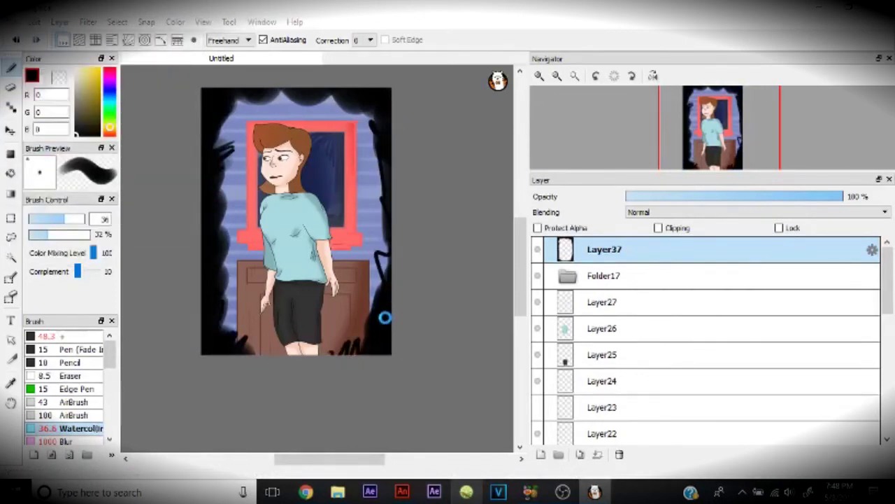
# Save the artwork as creepy.mdp.
pyautogui.hotkey('ctrl', 's')
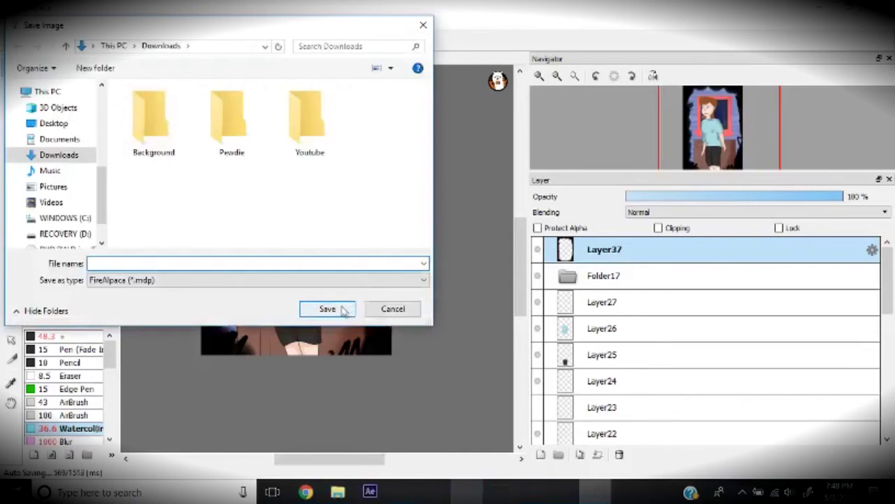
pyautogui.write('crea')
pyautogui.press('Return')
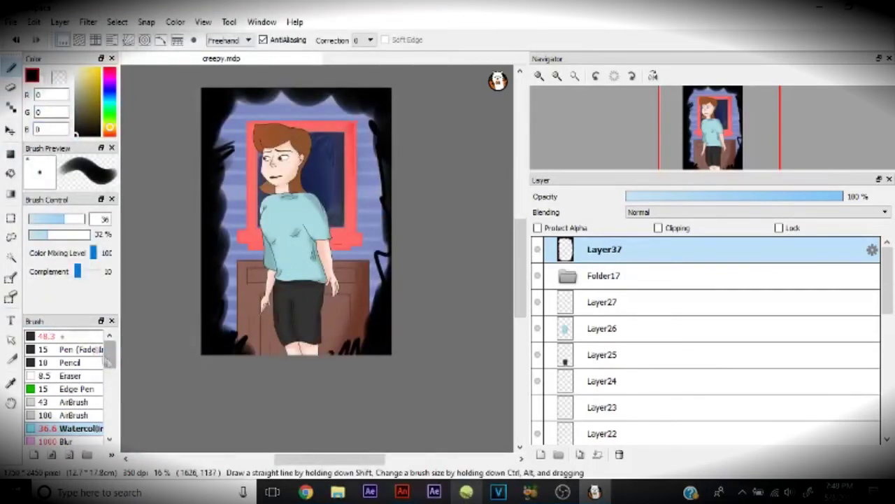
# Blur the black upper, lower-right and upper-right edges with a size-1000 Blur brush.
pyautogui.scroll(-2, 66, 392)
pyautogui.click(66, 360)
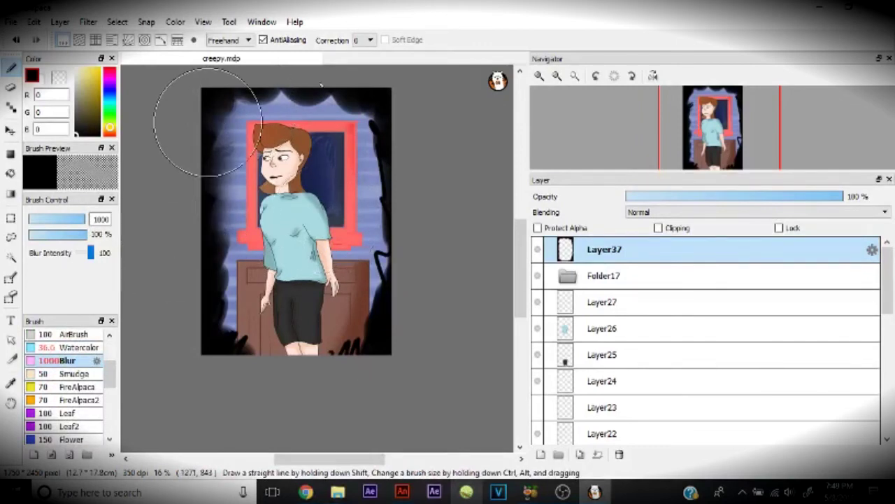
pyautogui.moveTo(208, 120)
pyautogui.mouseDown()
pyautogui.moveTo(390, 209)
pyautogui.moveTo(374, 80)
pyautogui.mouseUp()
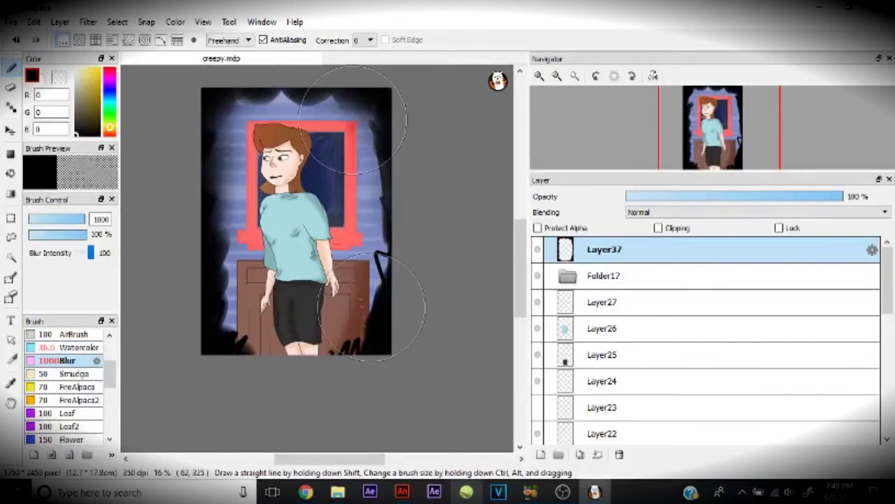
pyautogui.moveTo(371, 308)
pyautogui.mouseDown()
pyautogui.moveTo(363, 332)
pyautogui.moveTo(338, 343)
pyautogui.moveTo(347, 331)
pyautogui.moveTo(377, 348)
pyautogui.moveTo(386, 232)
pyautogui.moveTo(233, 346)
pyautogui.moveTo(273, 274)
pyautogui.mouseUp()
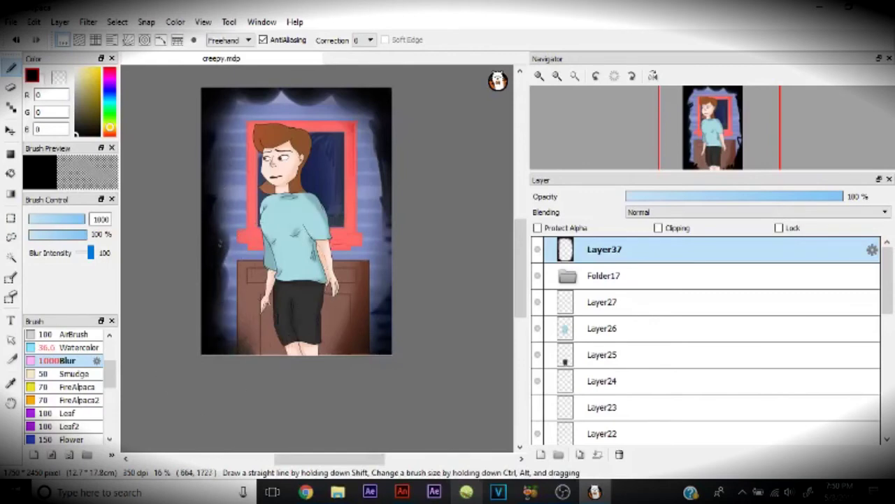
pyautogui.moveTo(389, 140)
pyautogui.mouseDown()
pyautogui.moveTo(381, 117)
pyautogui.moveTo(373, 135)
pyautogui.moveTo(349, 121)
pyautogui.moveTo(349, 108)
pyautogui.moveTo(231, 129)
pyautogui.moveTo(275, 120)
pyautogui.mouseUp()
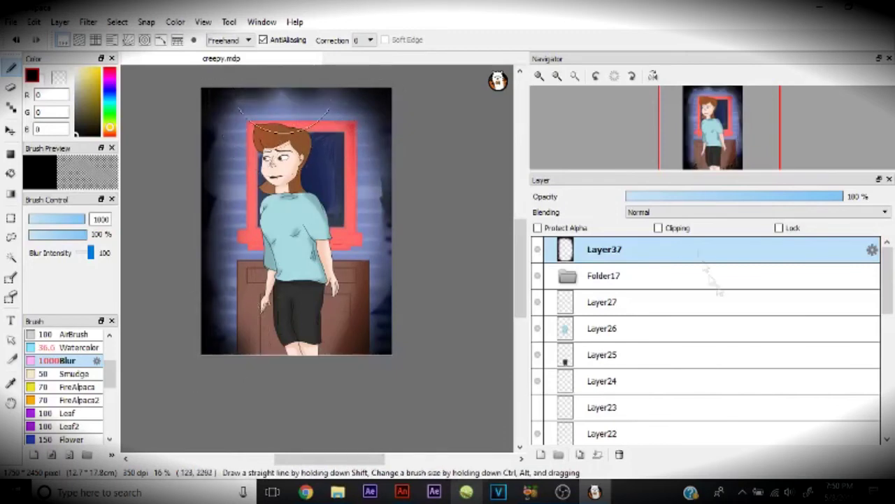
# Select background Layer29 and apply a Free Transform to it, then select Layer18.
pyautogui.scroll(-3, 888, 315)
pyautogui.doubleClick(878, 314)
pyautogui.press('Escape')
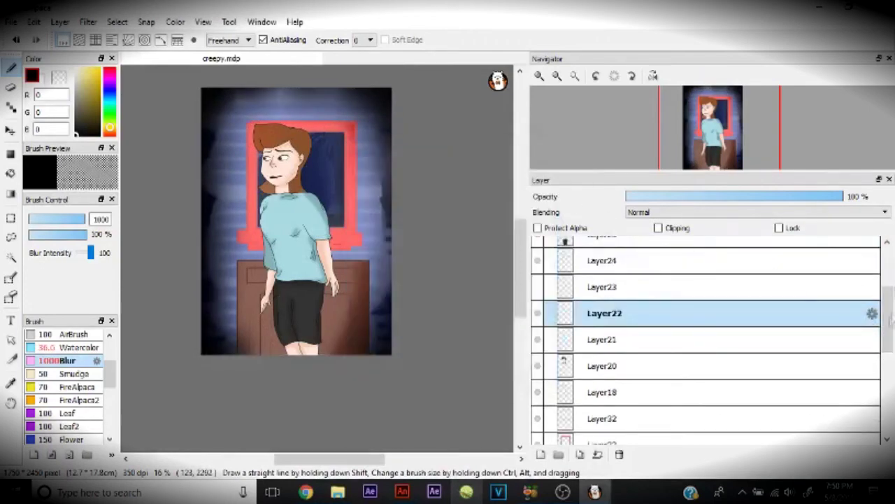
pyautogui.scroll(-3, 889, 315)
pyautogui.click(700, 360)
pyautogui.click(88, 22)
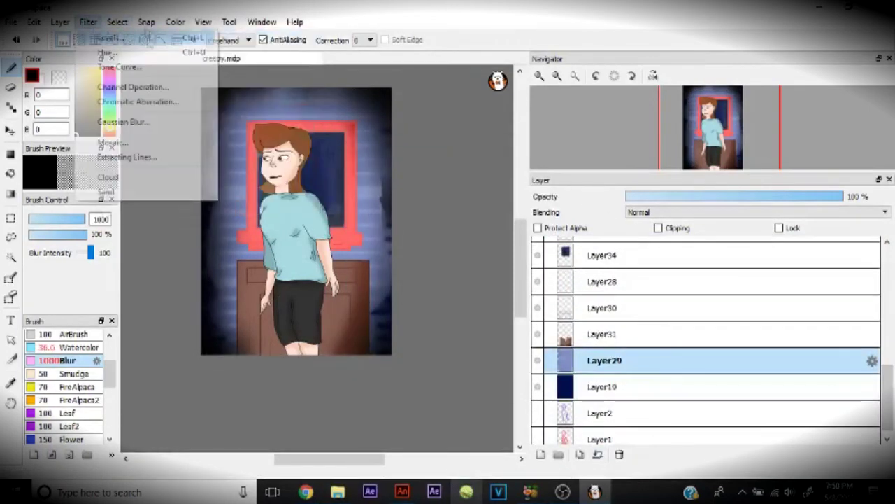
pyautogui.hotkey('ctrl', 't')
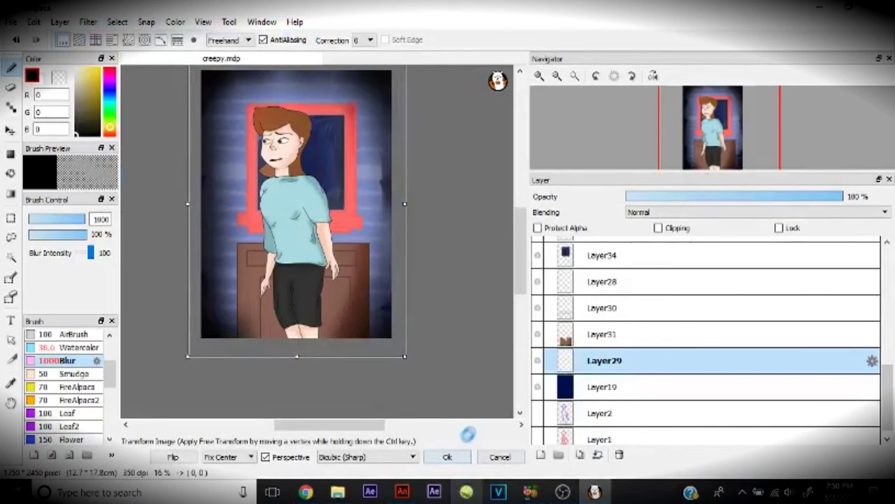
pyautogui.press('Return')
pyautogui.scroll(3, 871, 364)
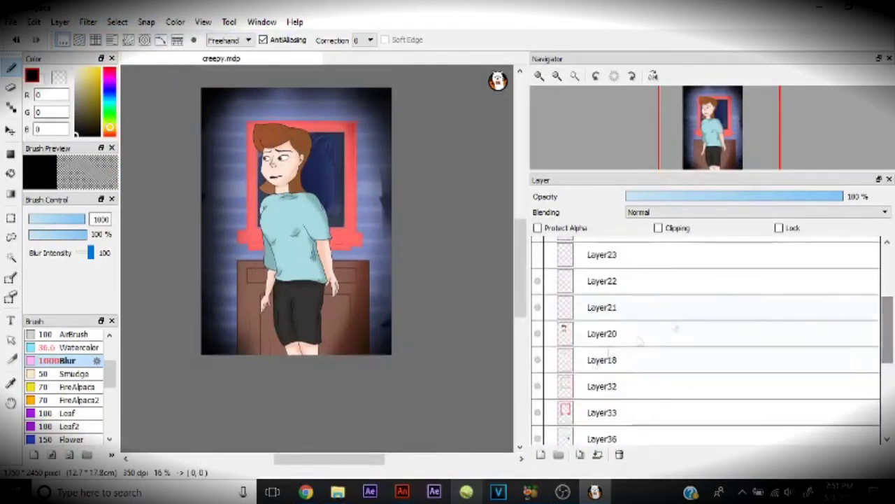
pyautogui.click(633, 360)
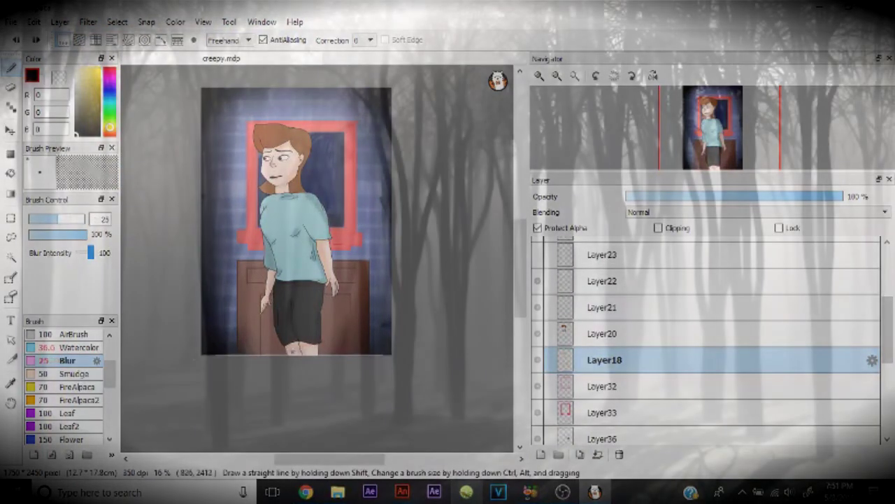